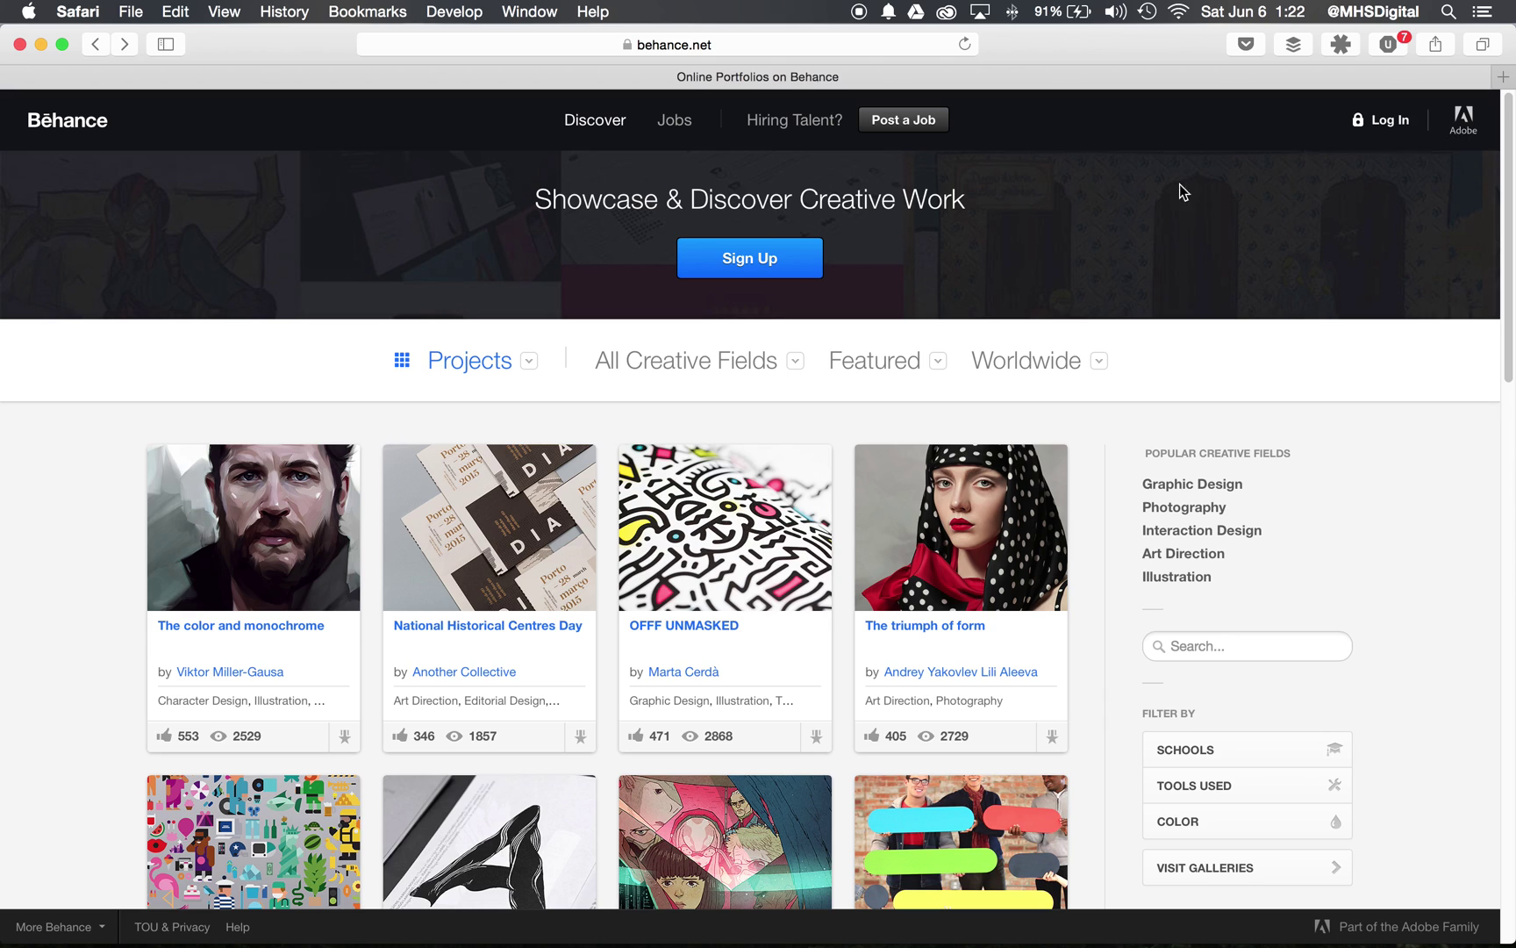
Step: Begin Behance sign-up to bring up the Adobe ID registration form
click(738, 269)
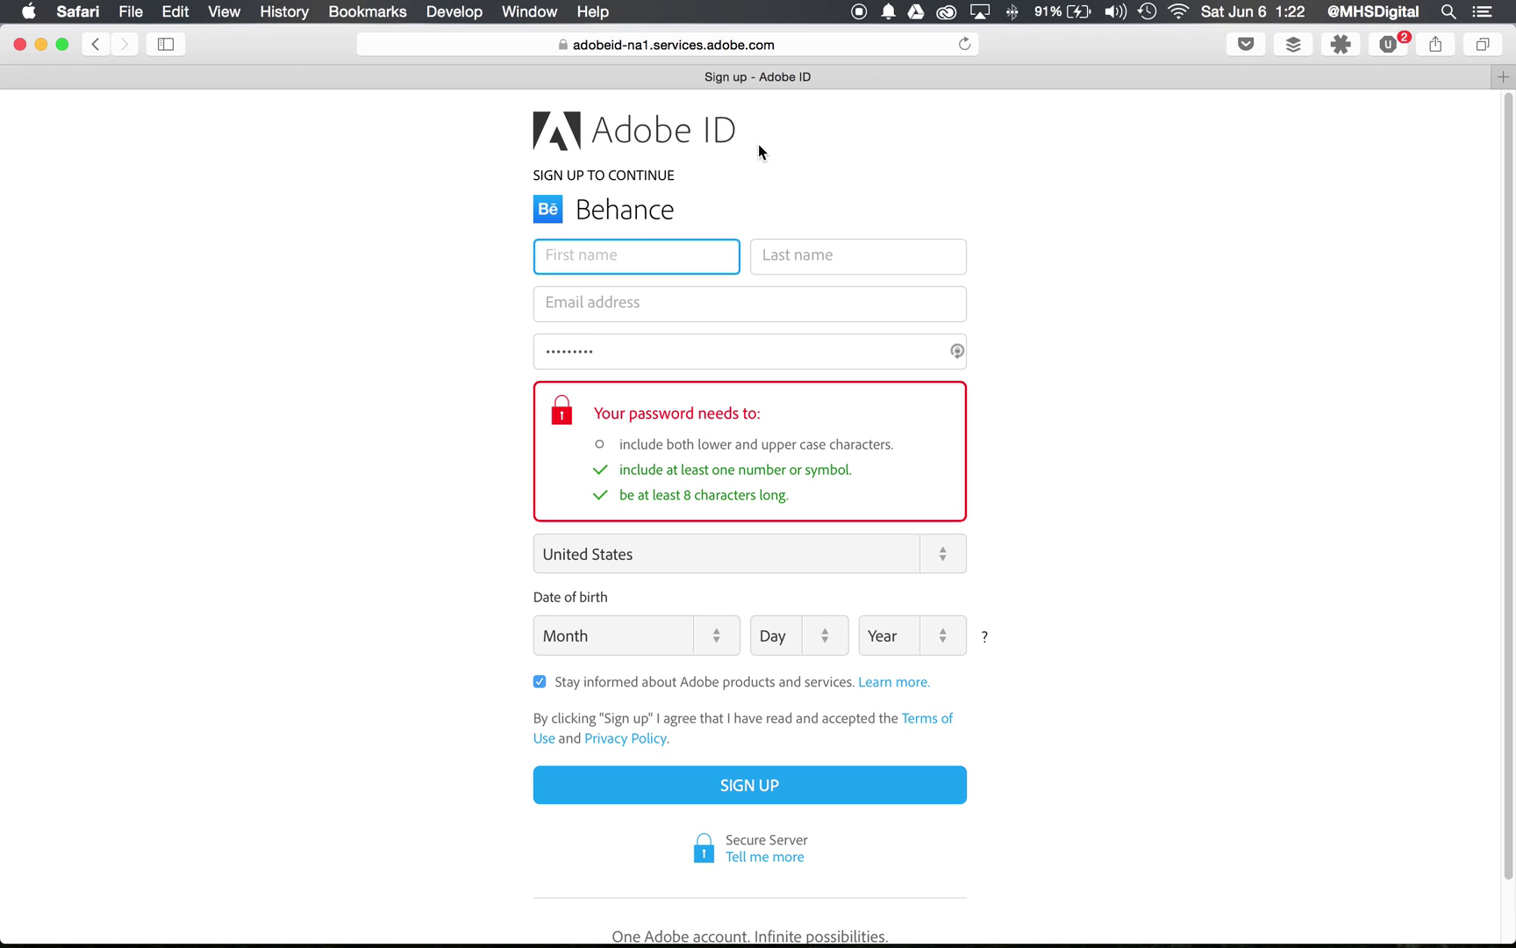
text(Mr.)
Step: Enter the first name, last name and email address, then move to the password field
key(Tab)
key(Tab)
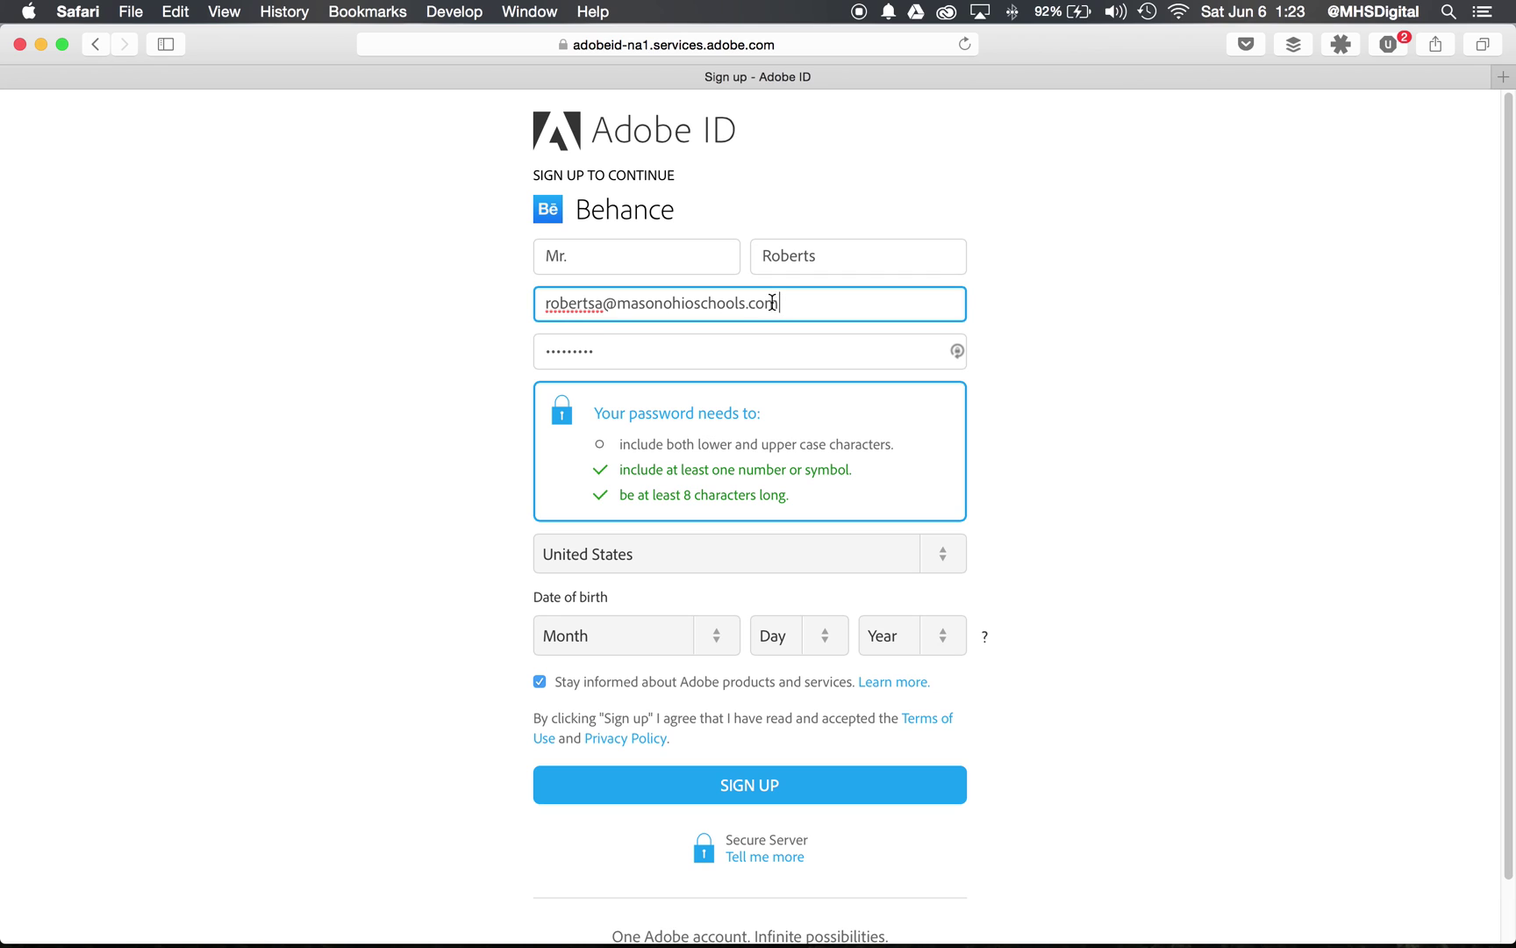
key(Tab)
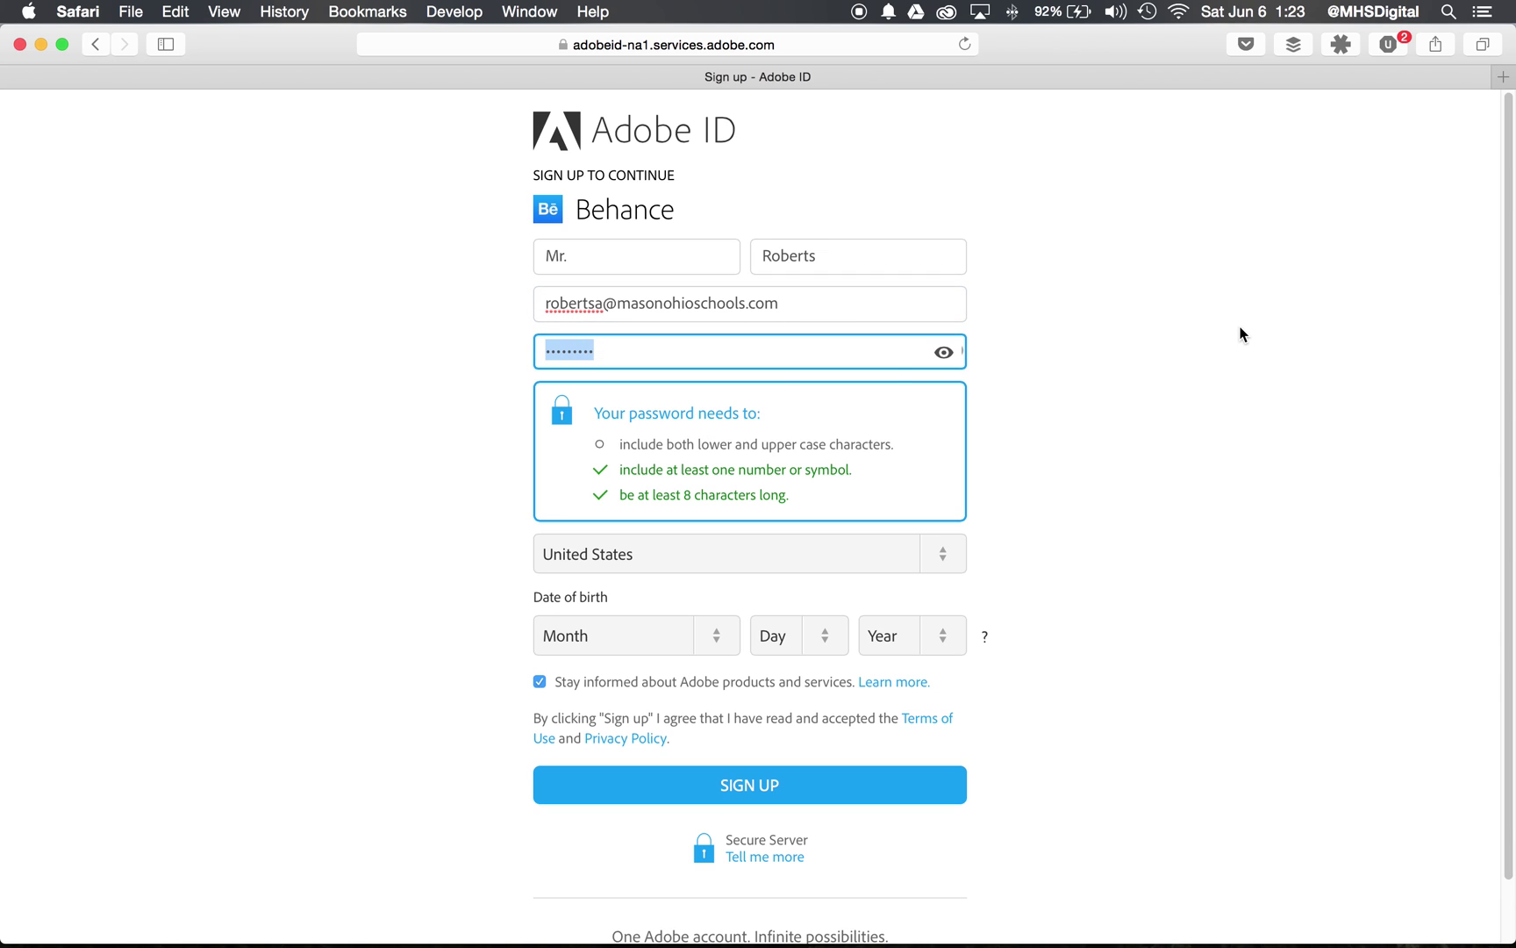
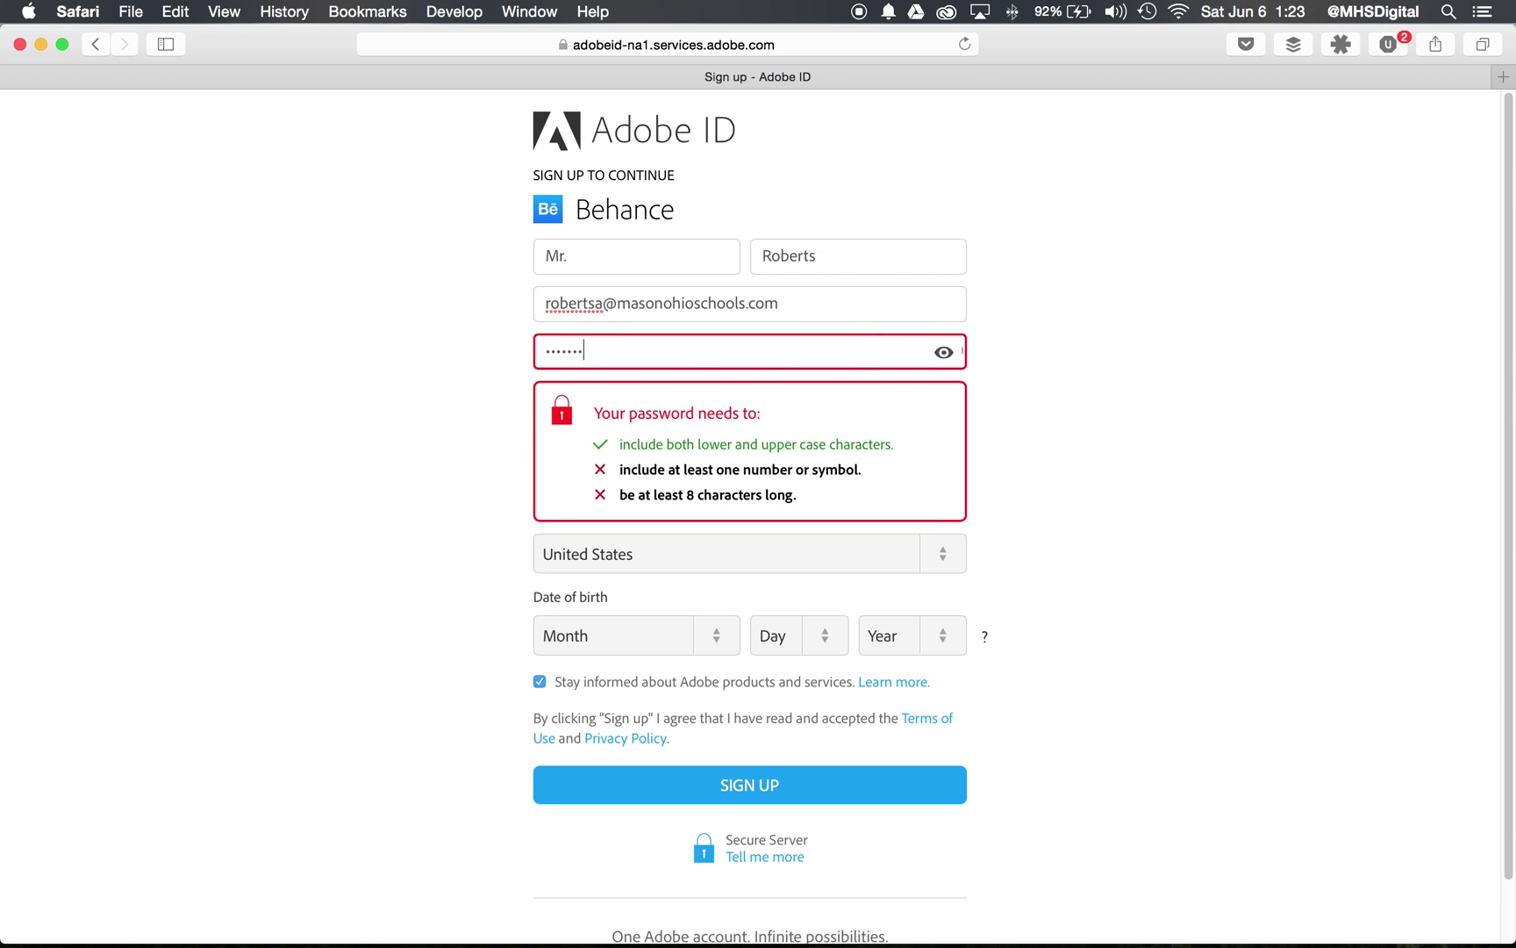
key(Tab)
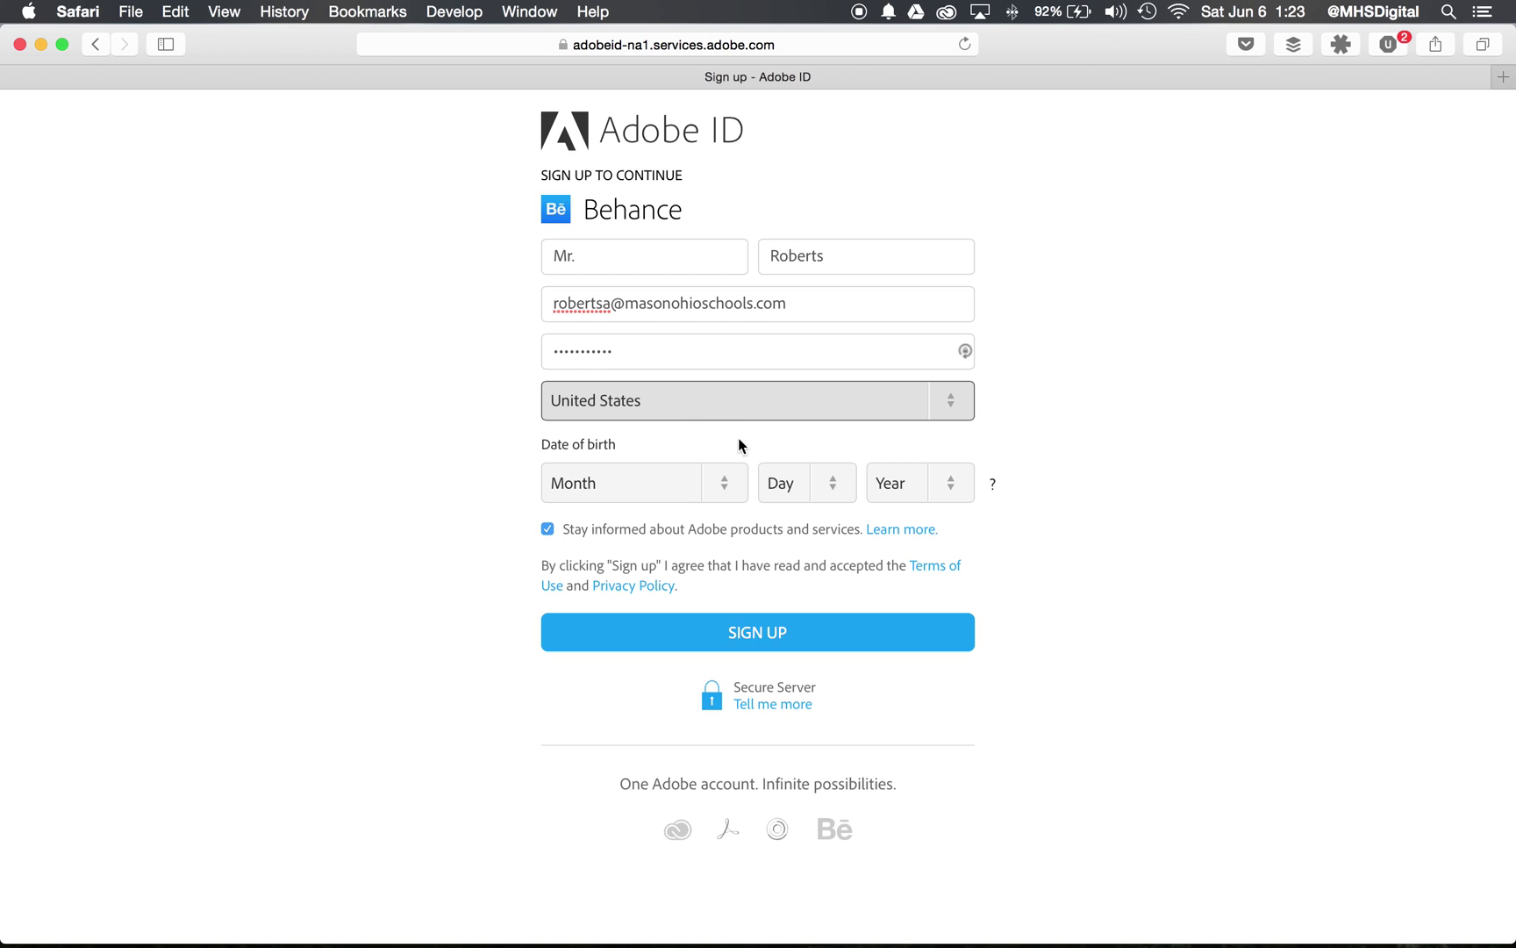
click(725, 483)
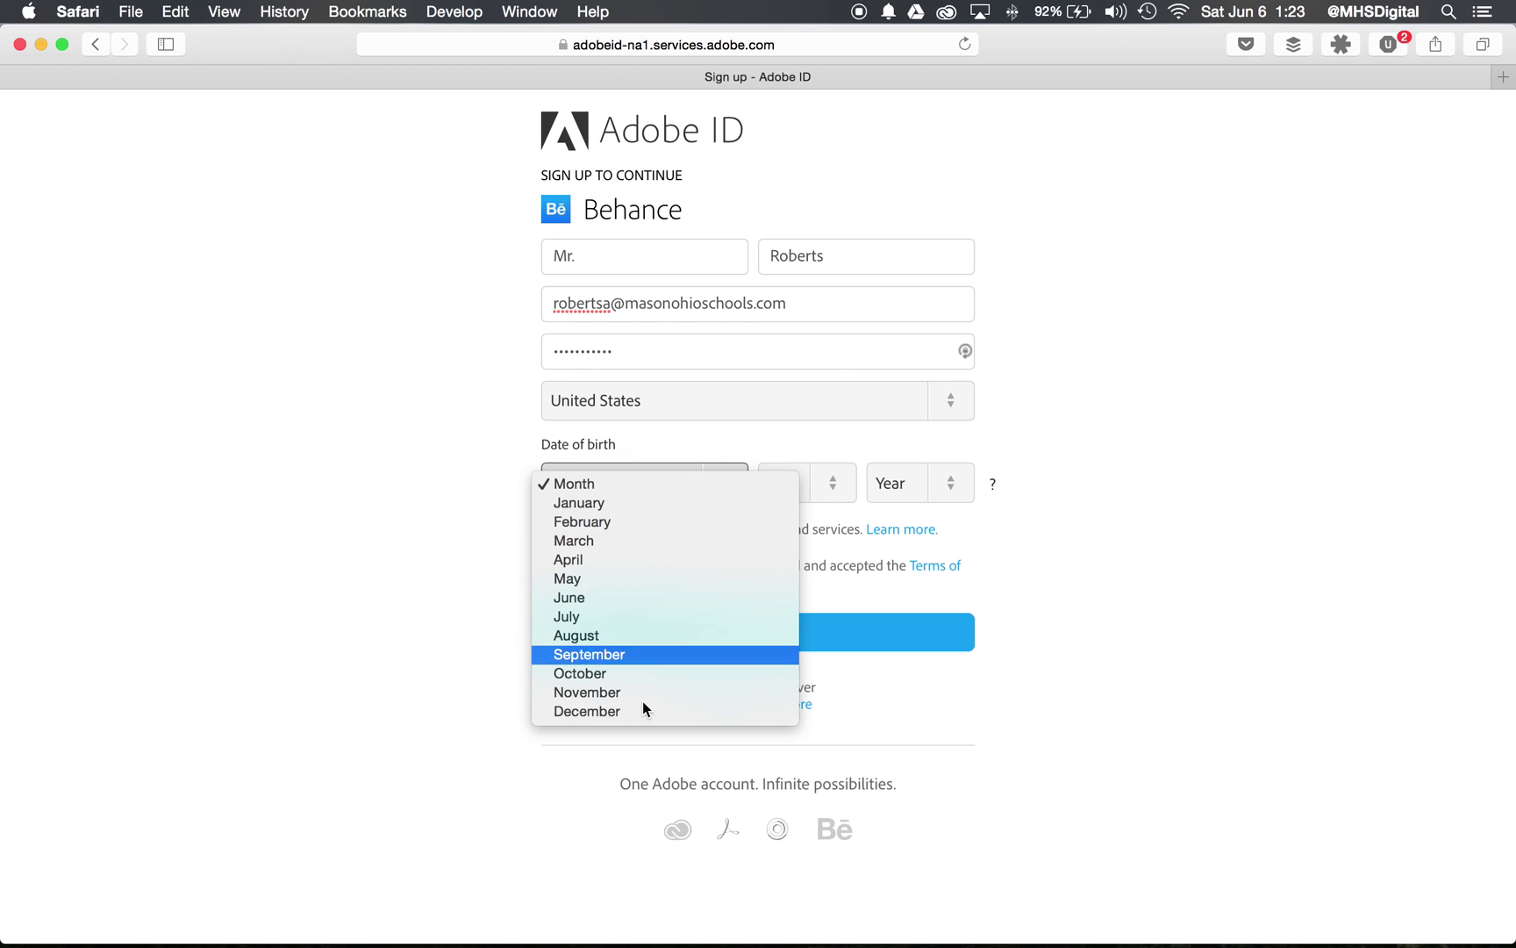
click(664, 503)
click(833, 483)
click(933, 495)
scroll(904, 773, down, 1)
scroll(906, 772, down, 4)
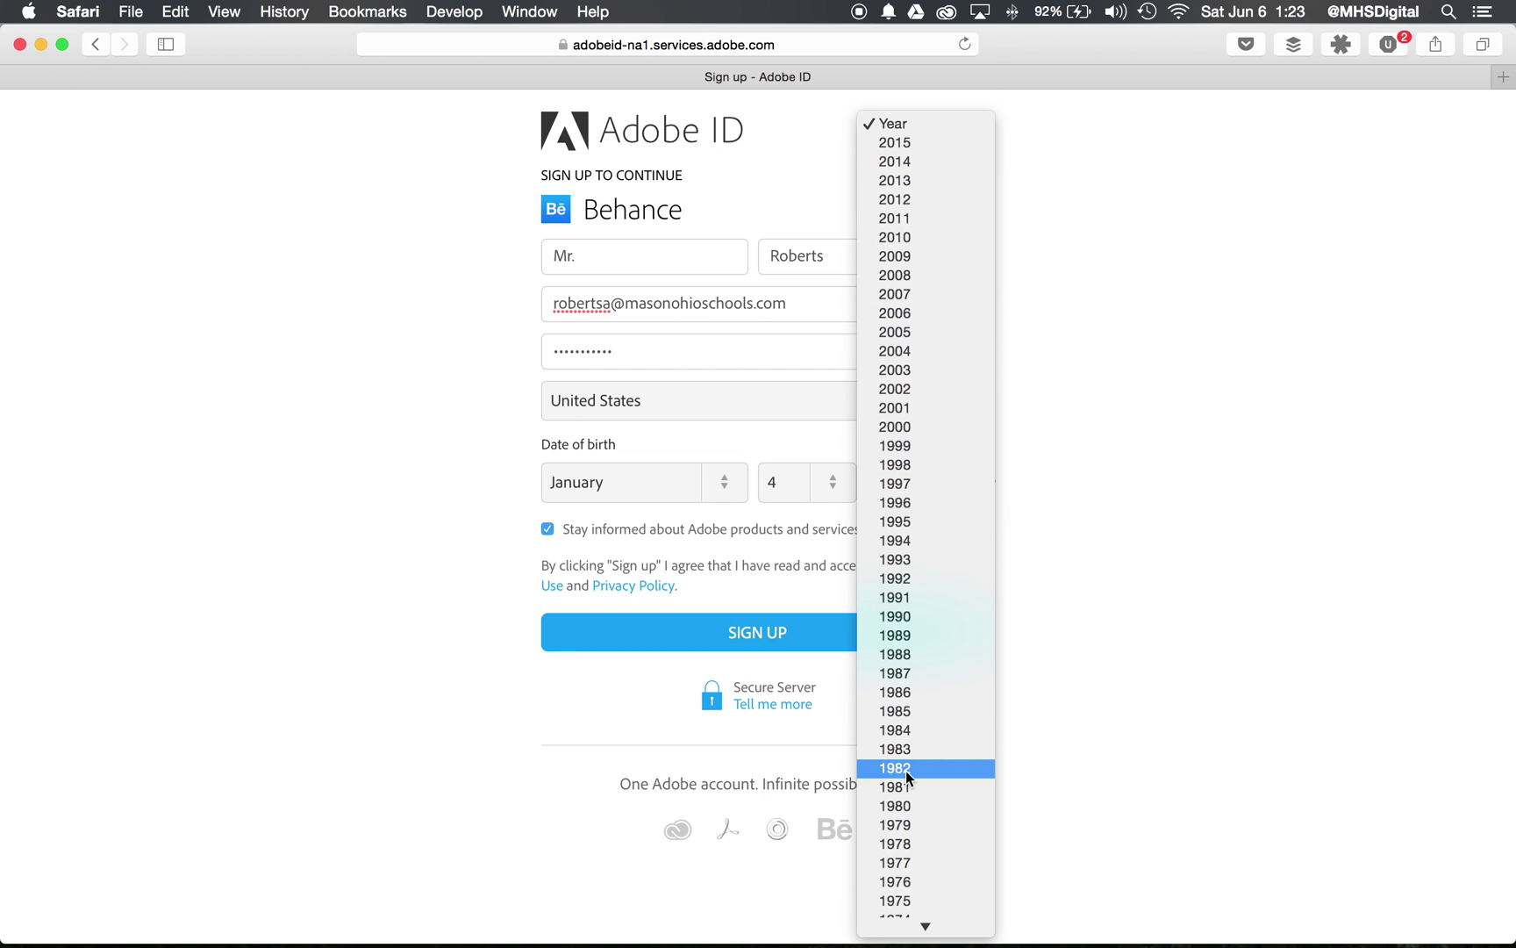
click(906, 786)
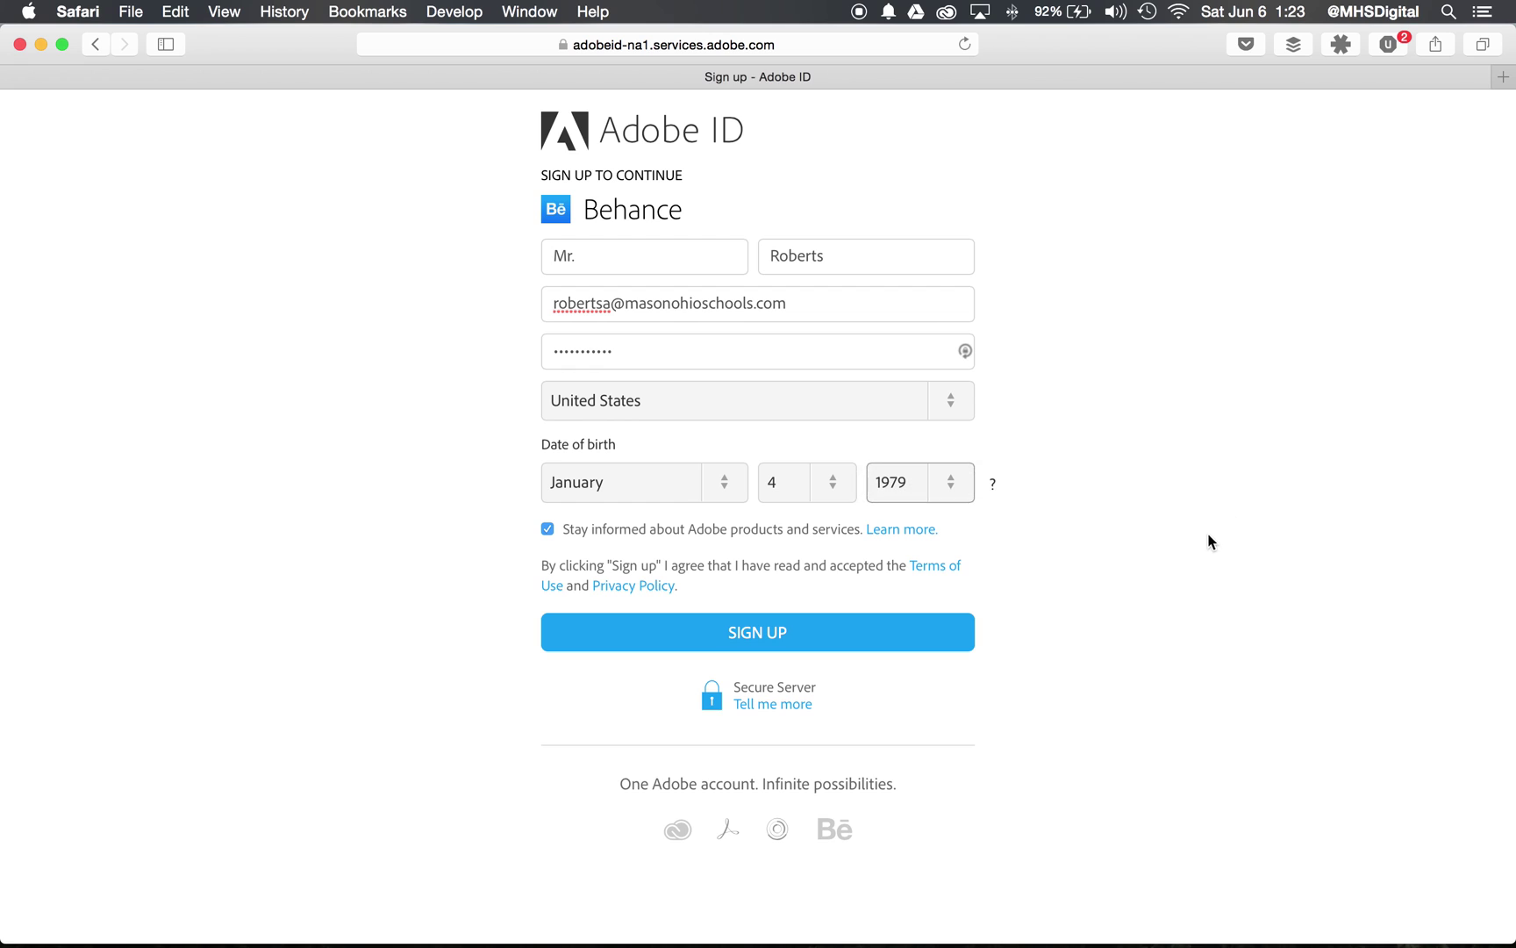
click(547, 530)
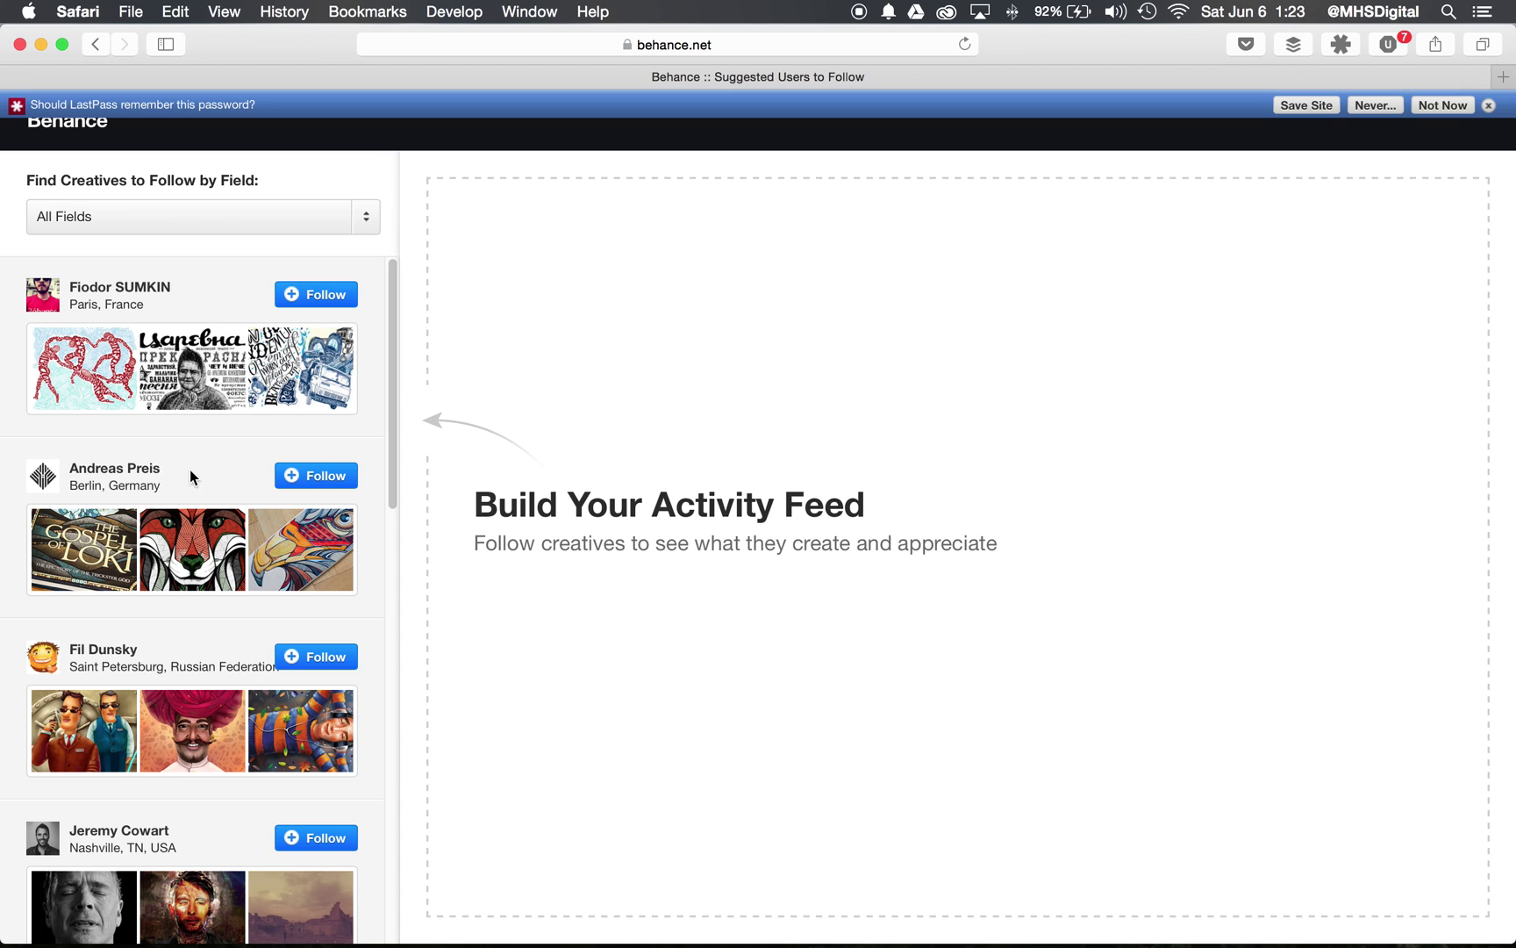
scroll(190, 475, down, 5)
scroll(195, 466, up, 3)
scroll(194, 465, down, 5)
scroll(193, 466, down, 2)
scroll(195, 466, up, 5)
scroll(194, 474, up, 5)
Step: Dismiss the LastPass bar, follow Andreas Preis, and continue into Behance
click(1489, 105)
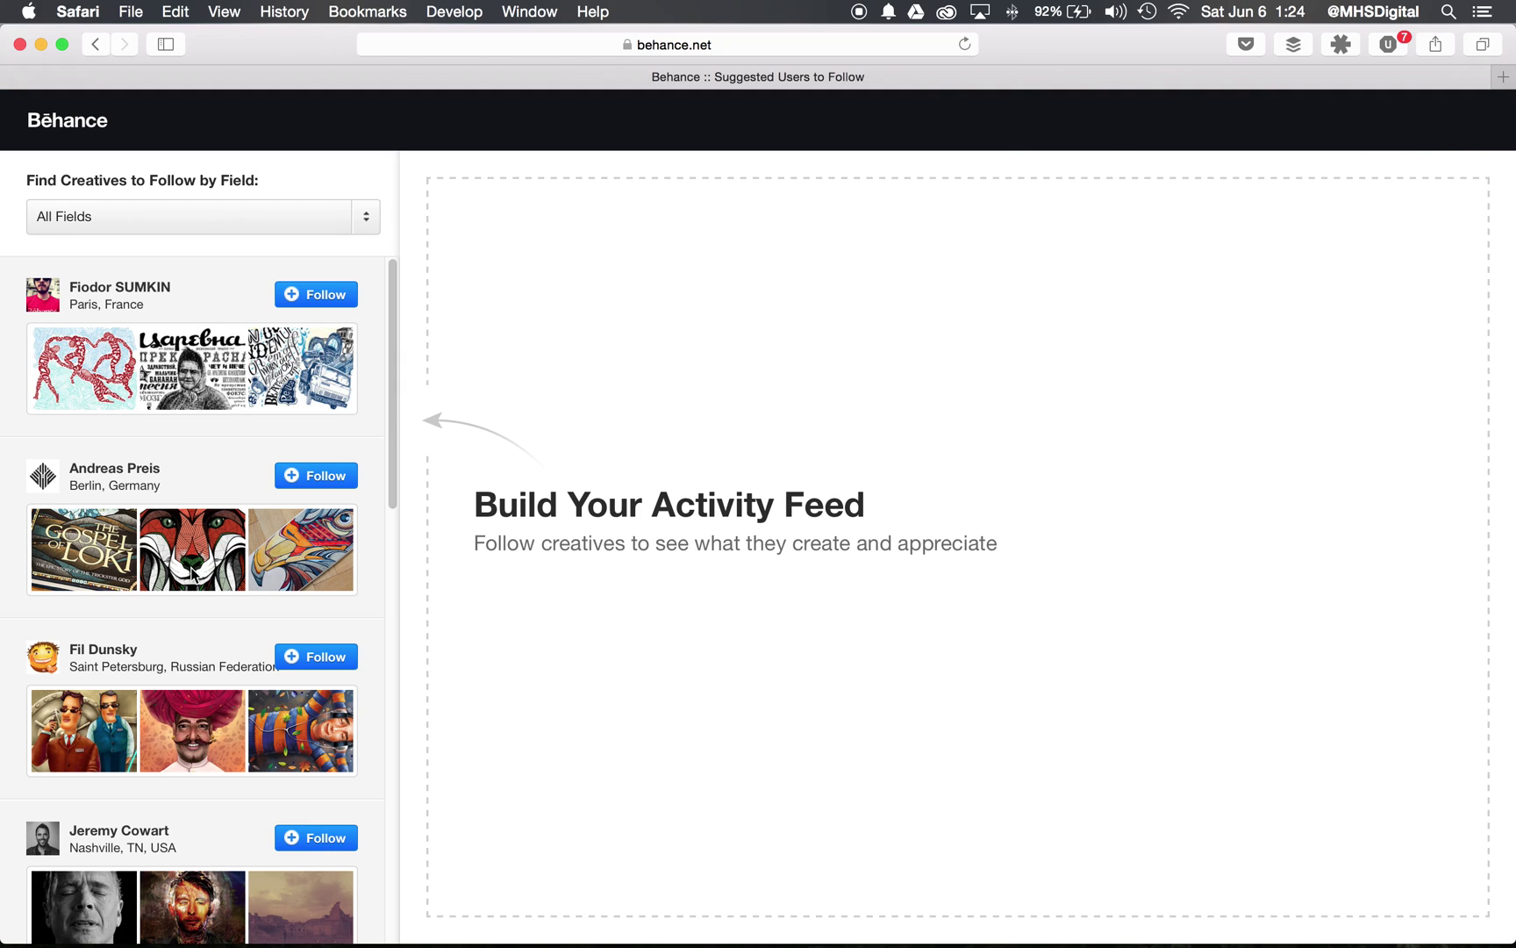
click(314, 478)
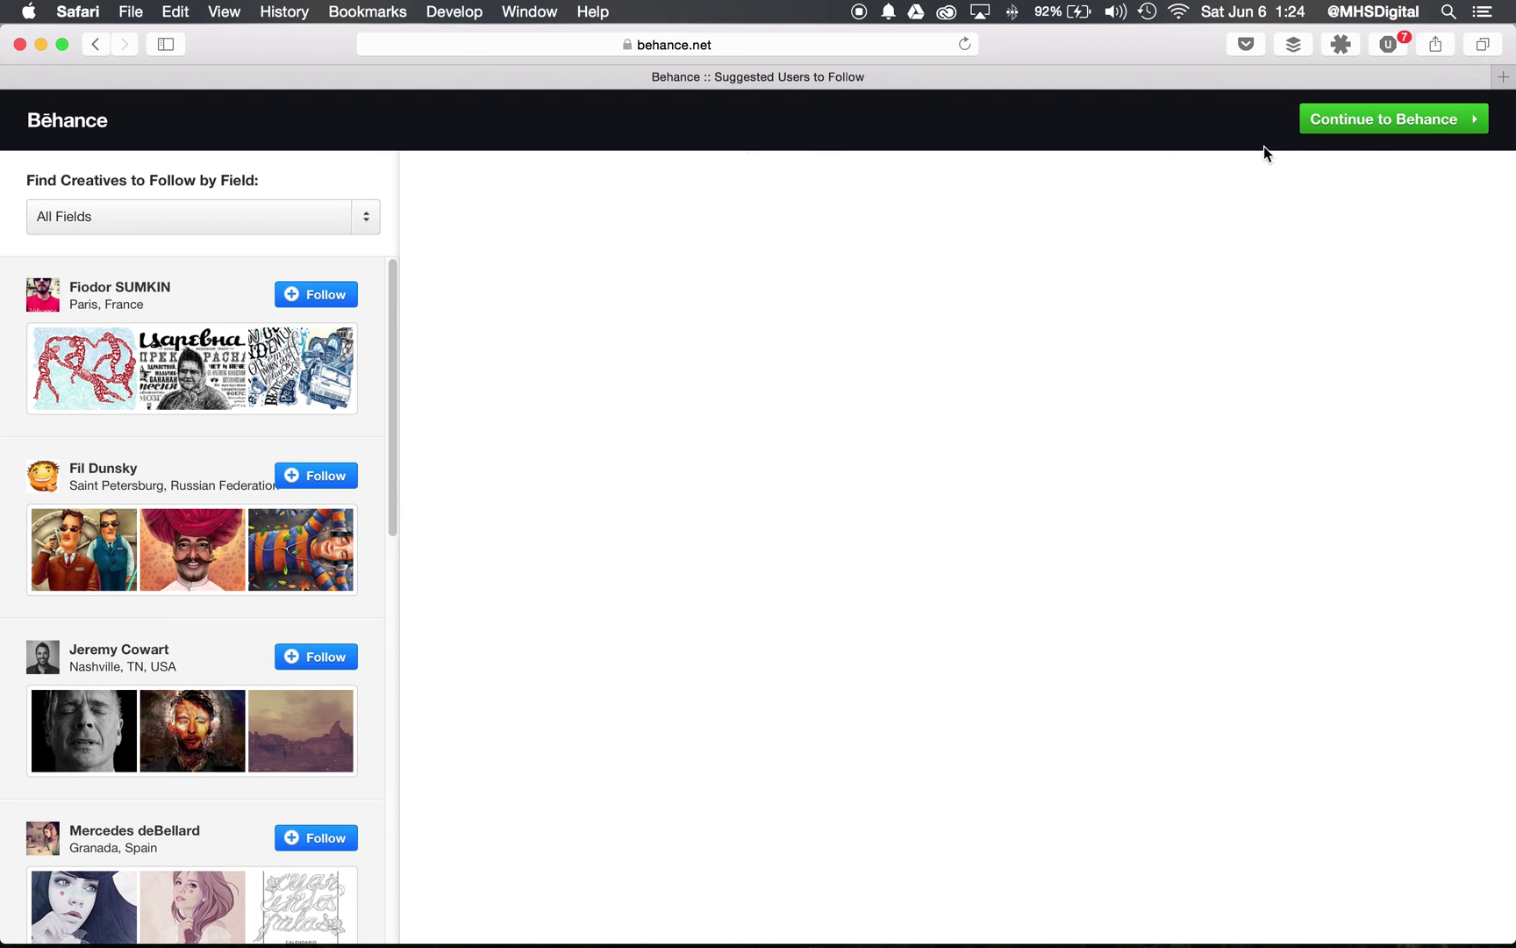
click(1381, 121)
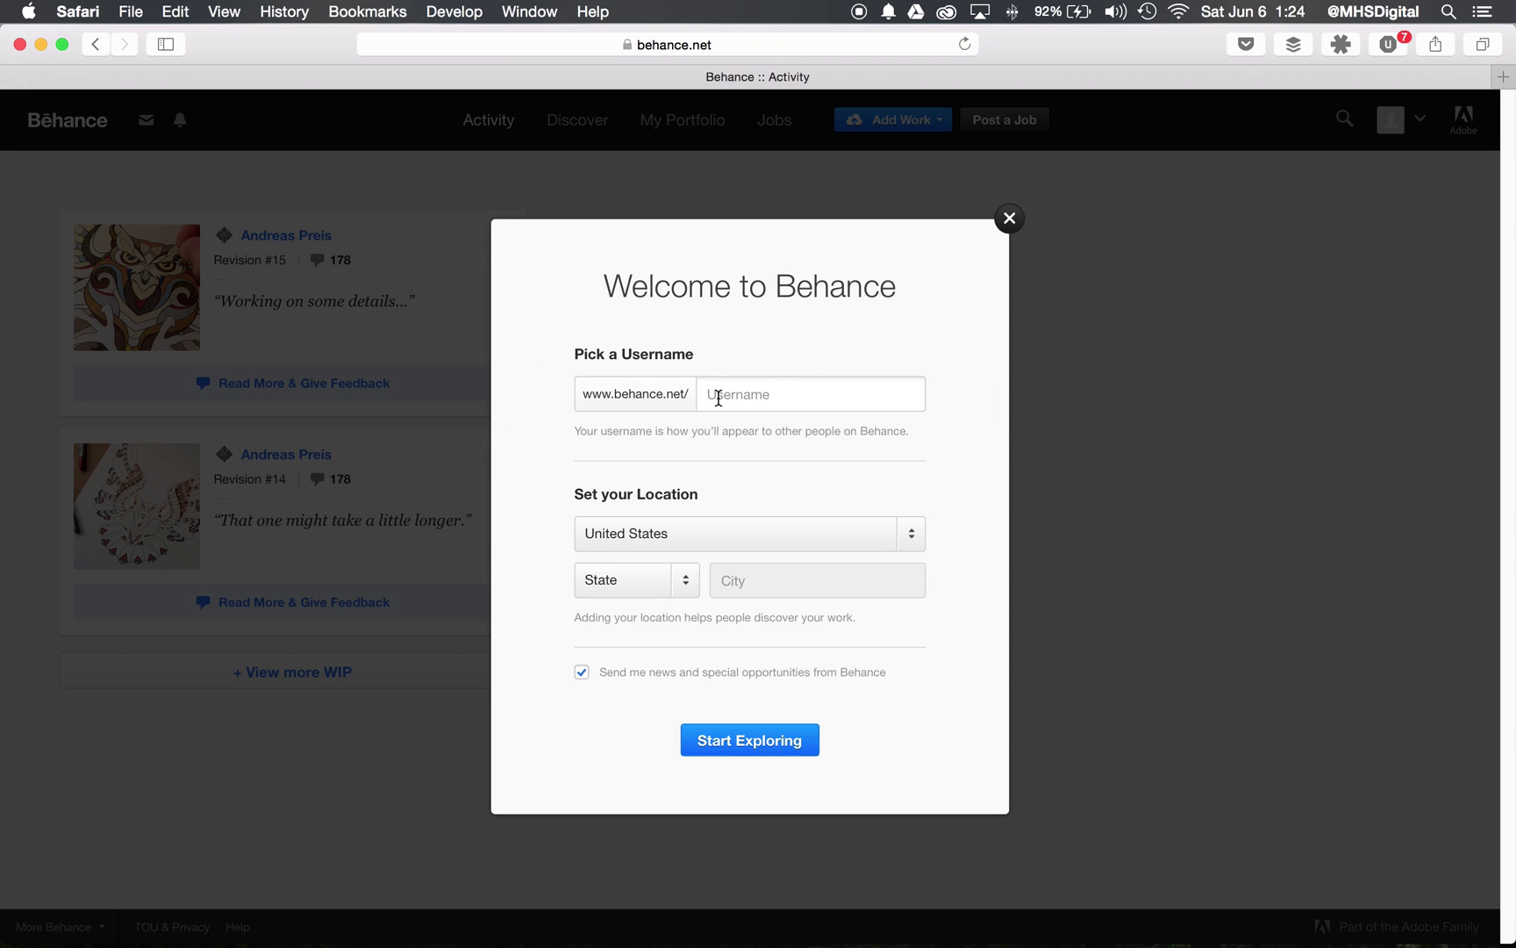
Step: Enter MHSDigital as the username in the Behance Welcome dialog
click(729, 399)
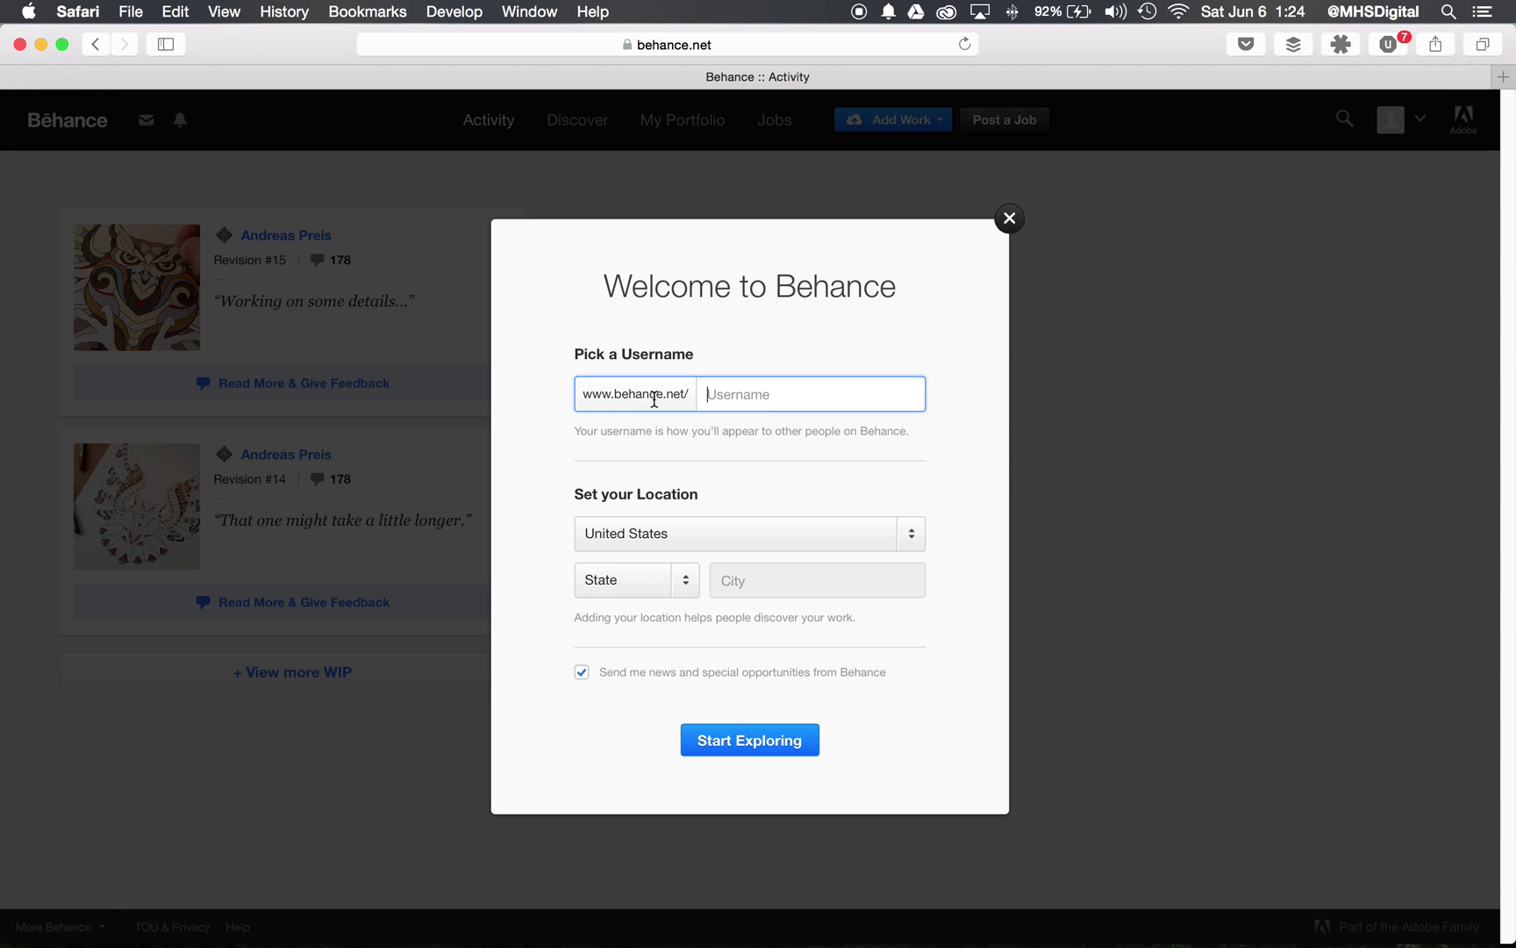
text(M)
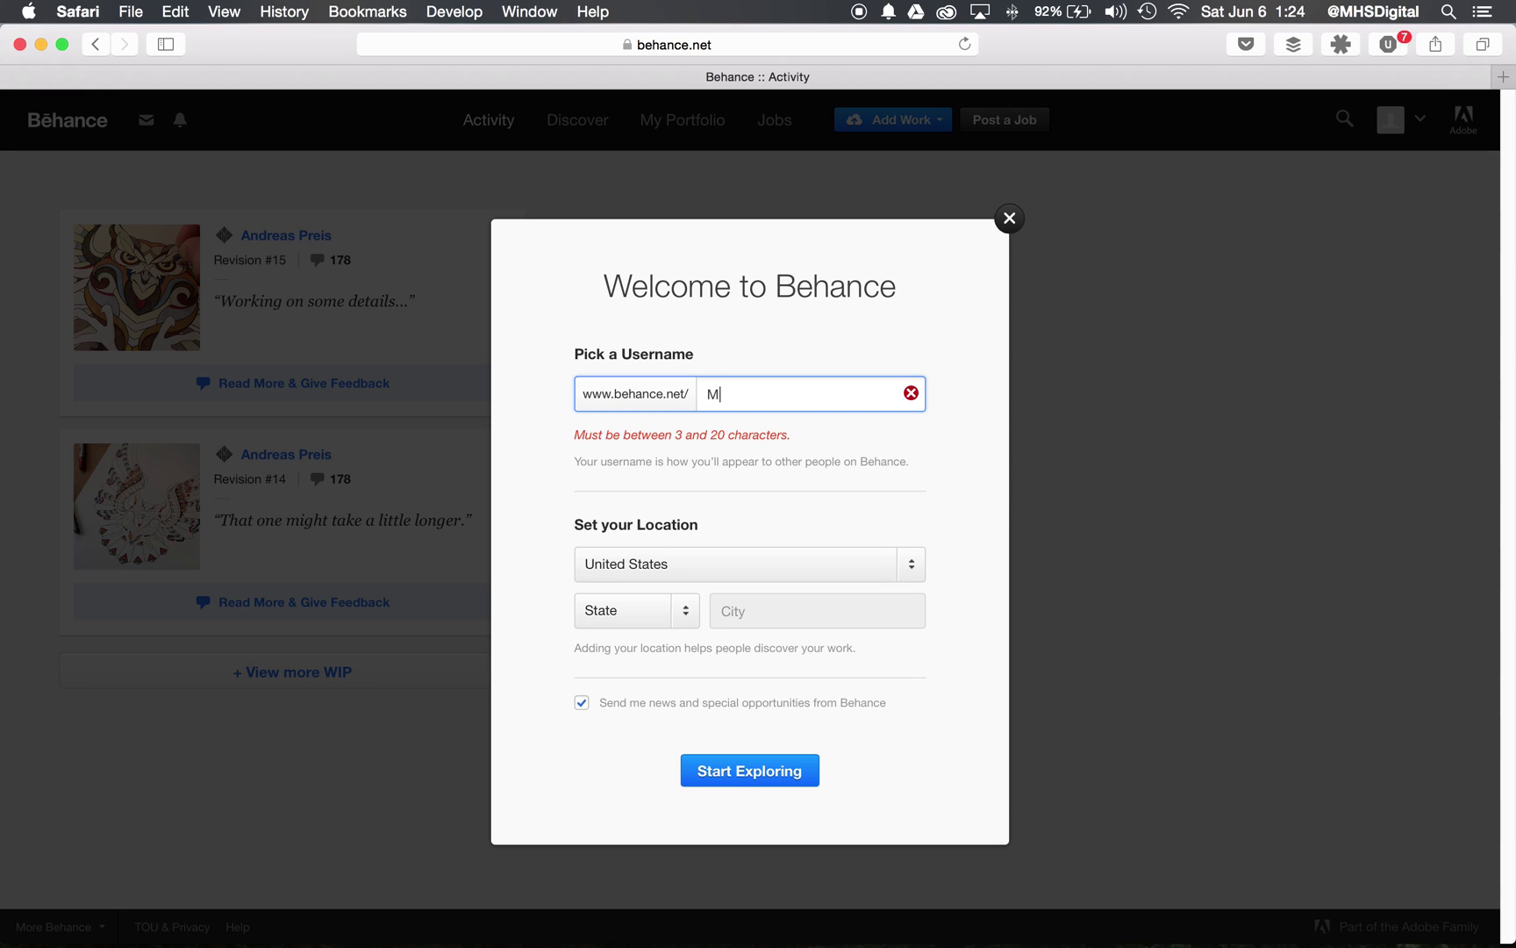
text(HSDigital)
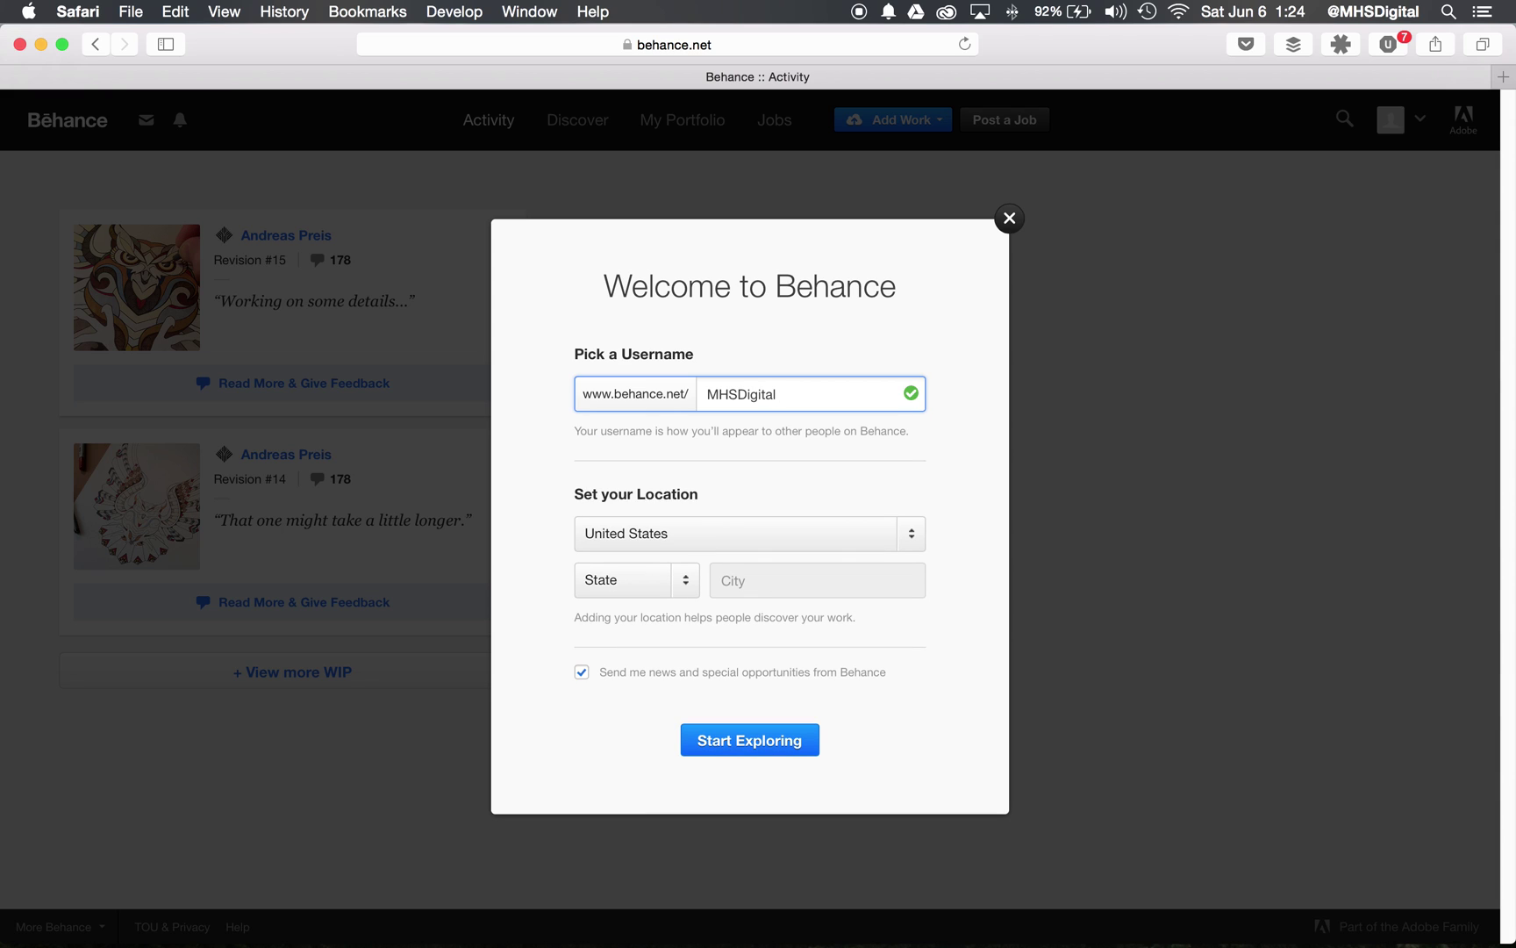
click(748, 582)
Step: Set the State to Ohio, correcting an initial wrong pick
click(641, 587)
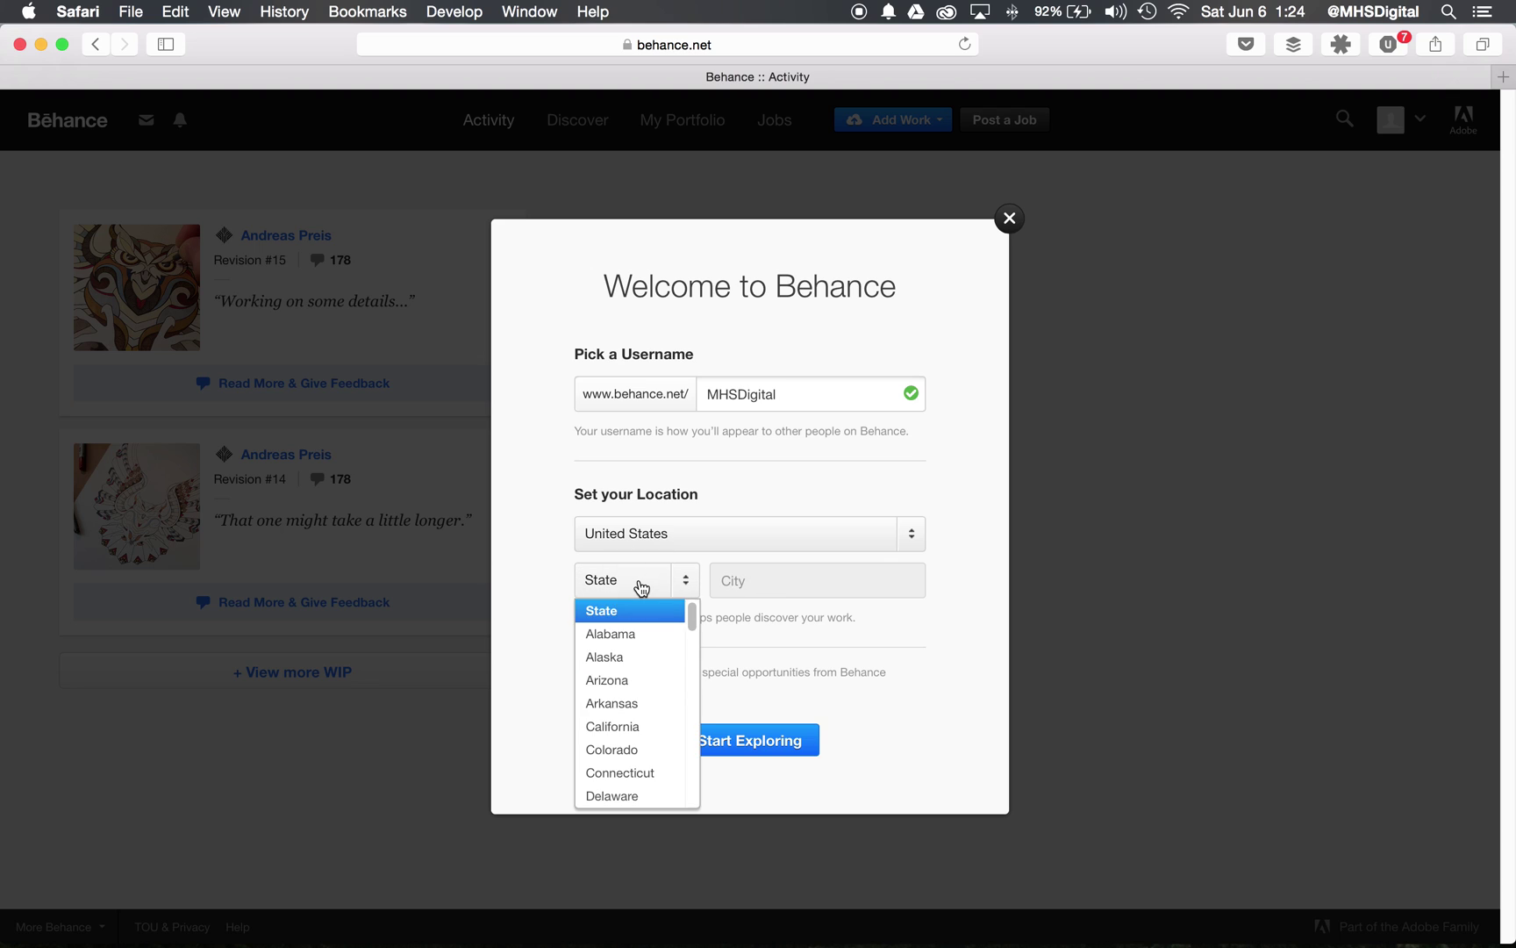
scroll(651, 699, down, 10)
click(656, 701)
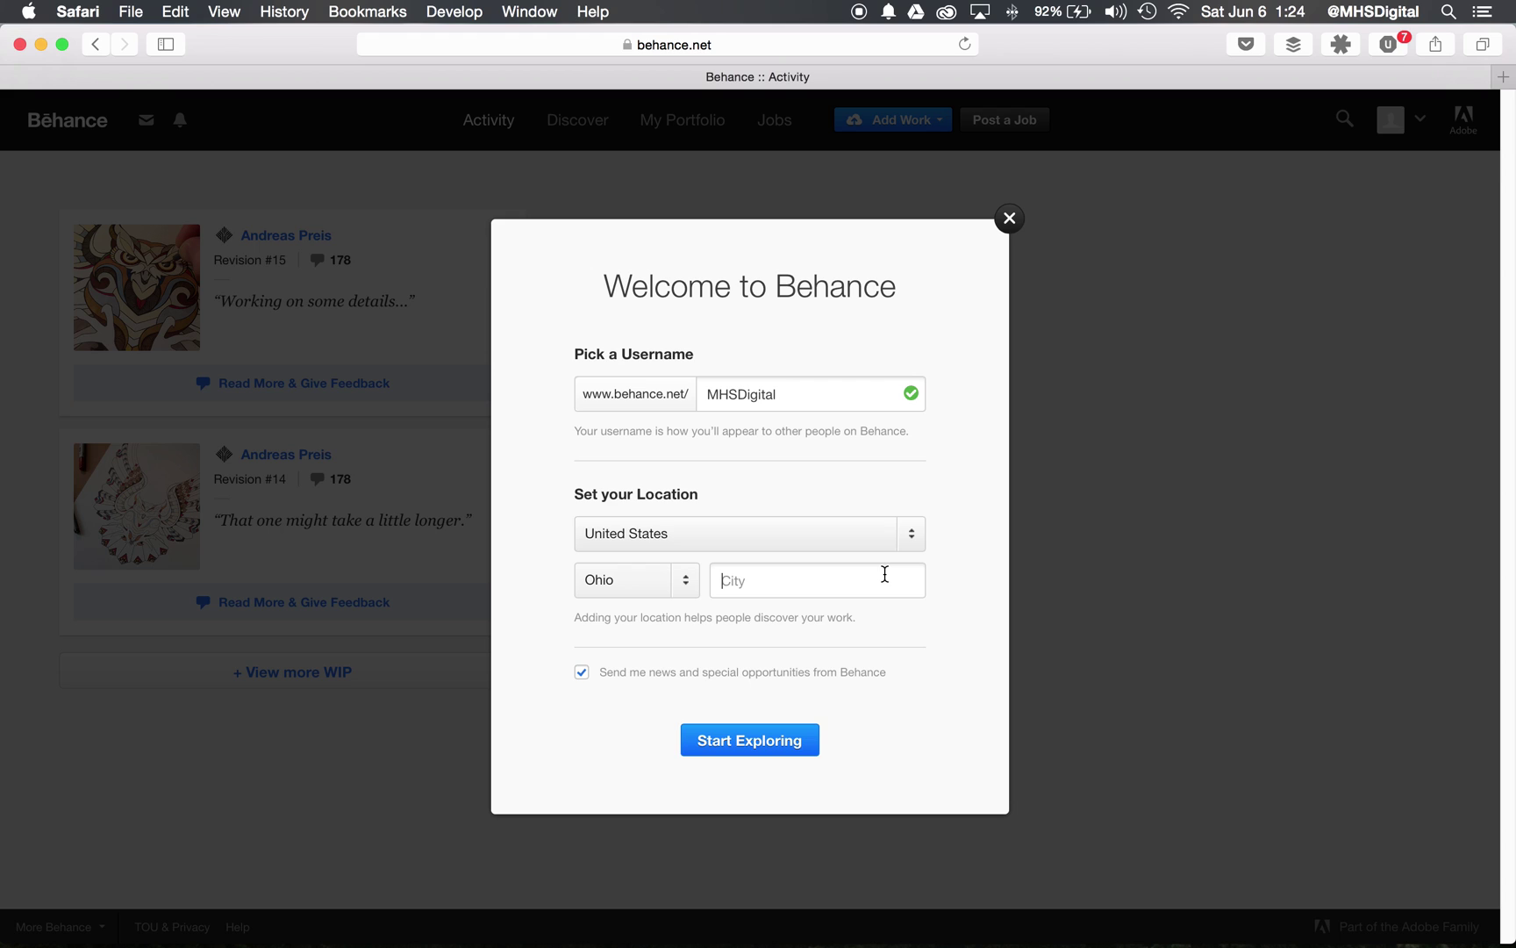
click(660, 593)
key(o)
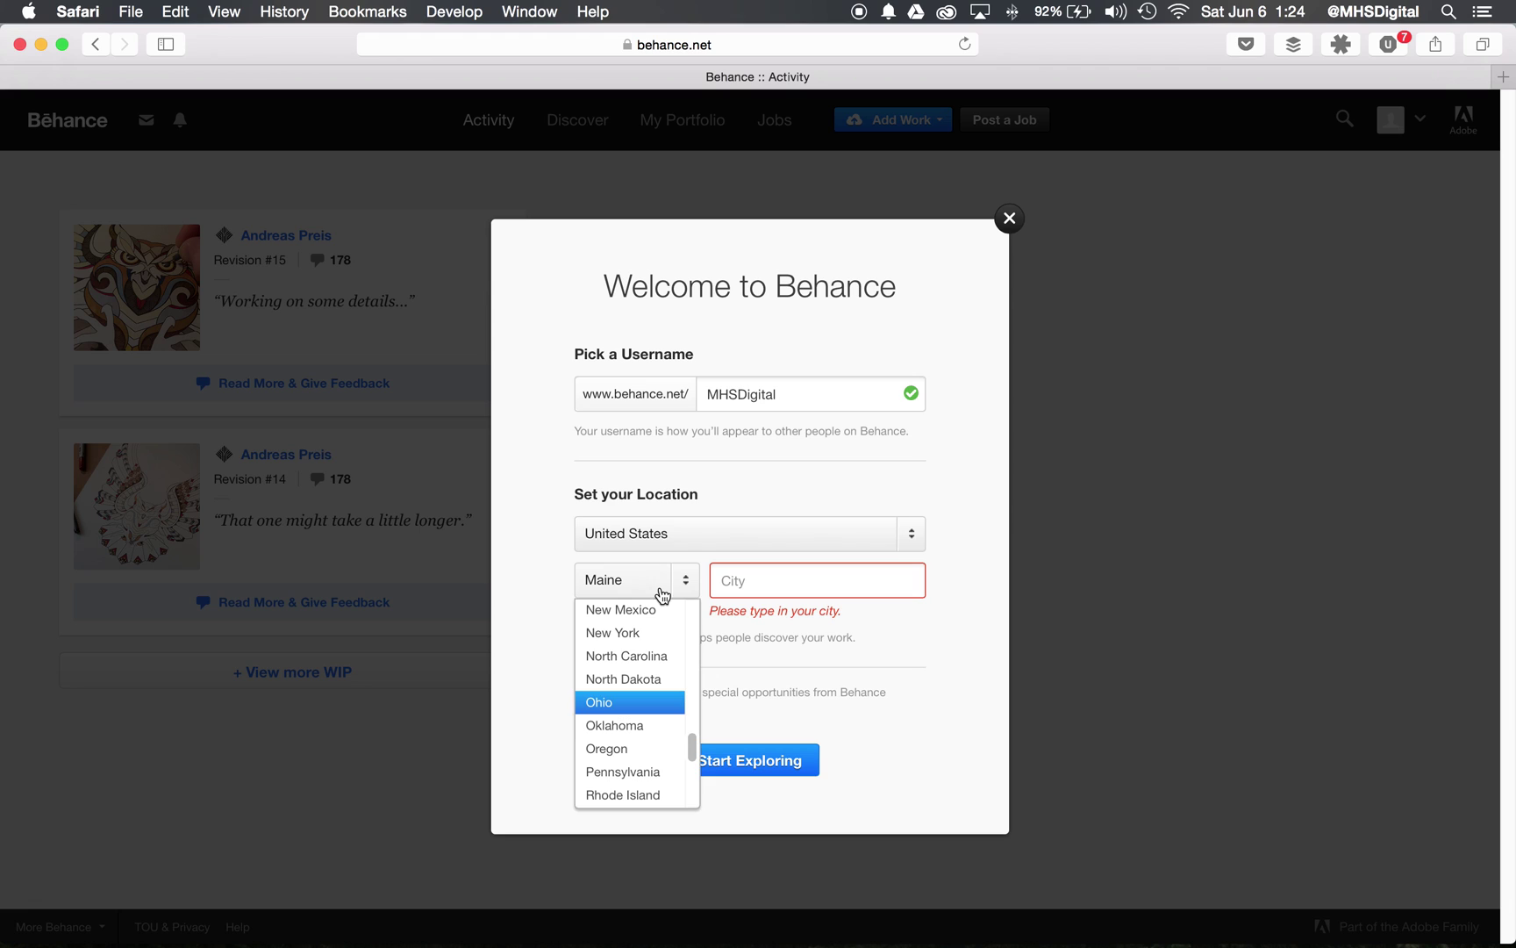
key(Return)
click(749, 584)
text(Mason)
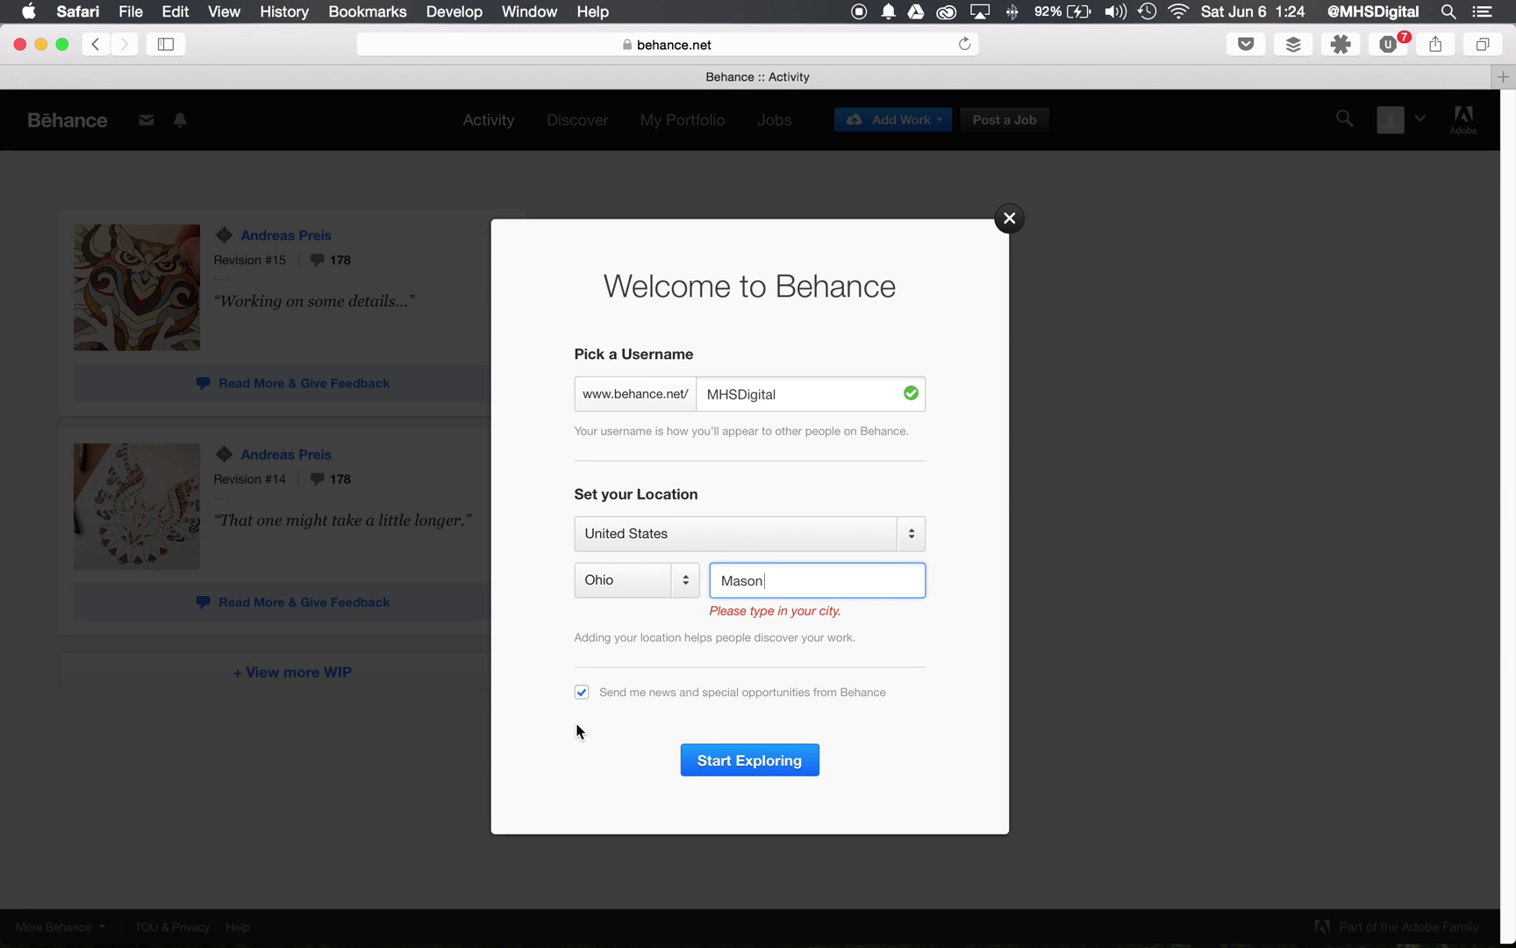
Step: Opt out of Behance news, enter Cincinnati as the city, and submit the welcome details
click(582, 693)
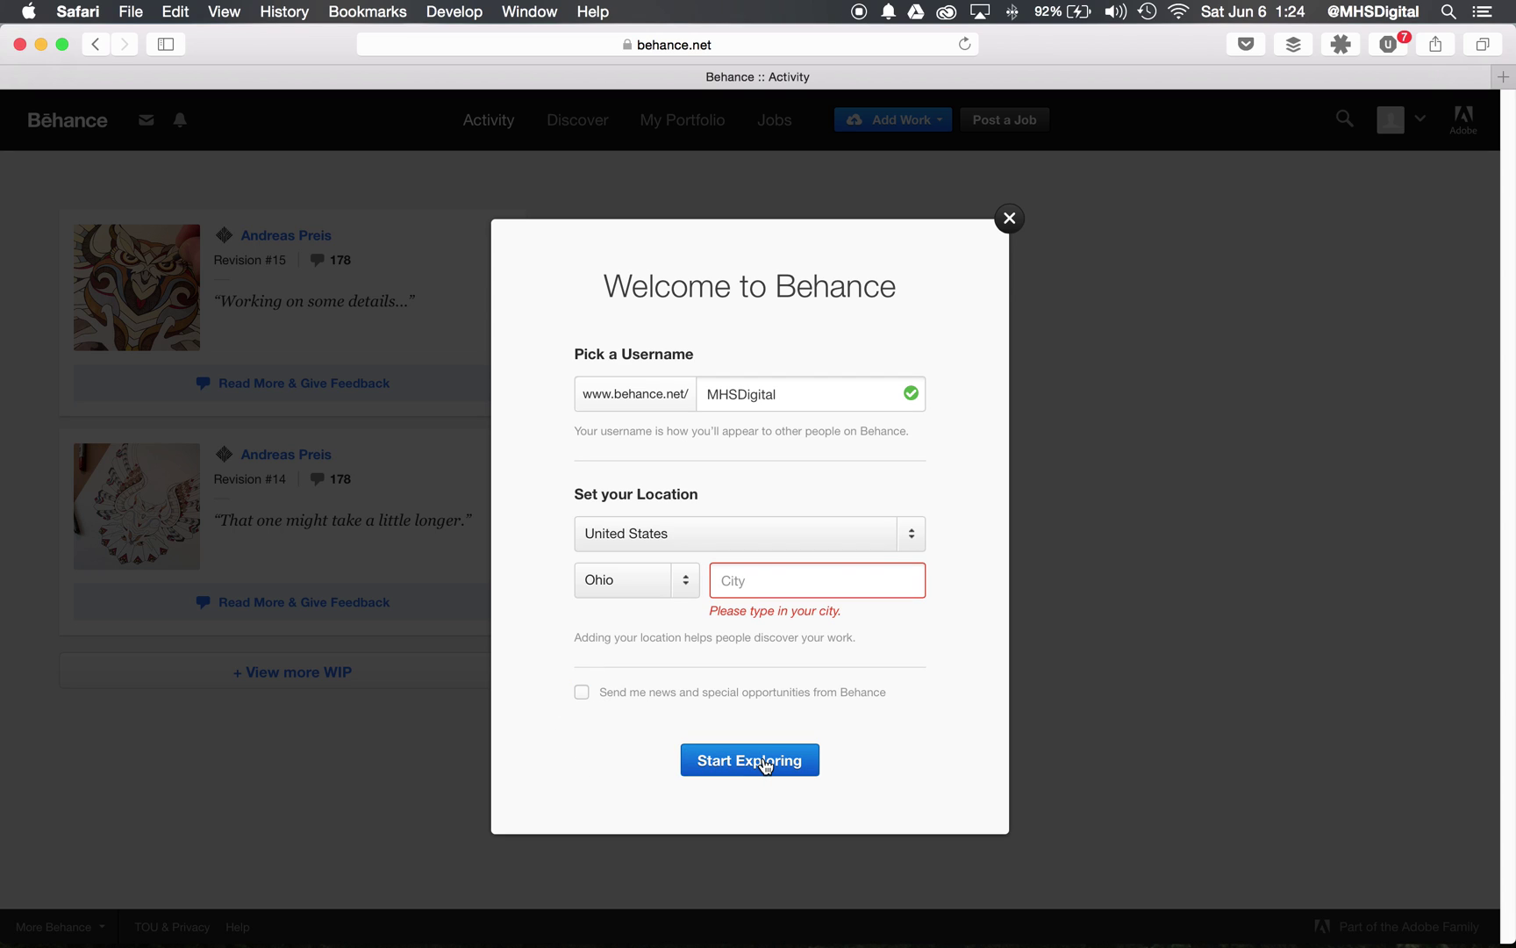
click(732, 587)
text(Mason)
click(933, 742)
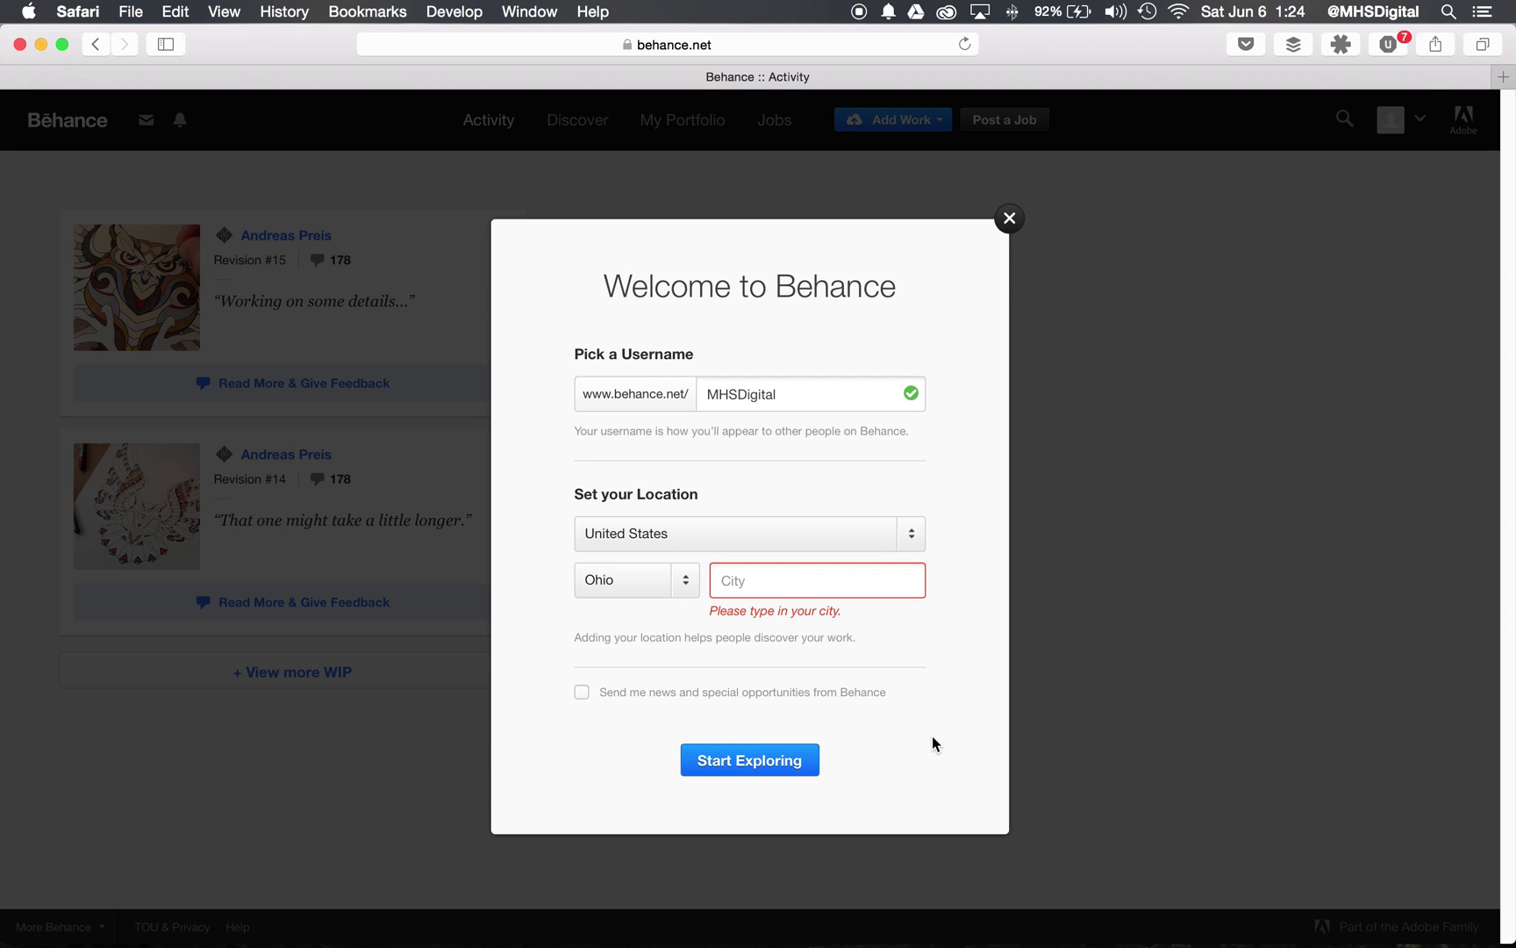
click(789, 582)
text(Mason)
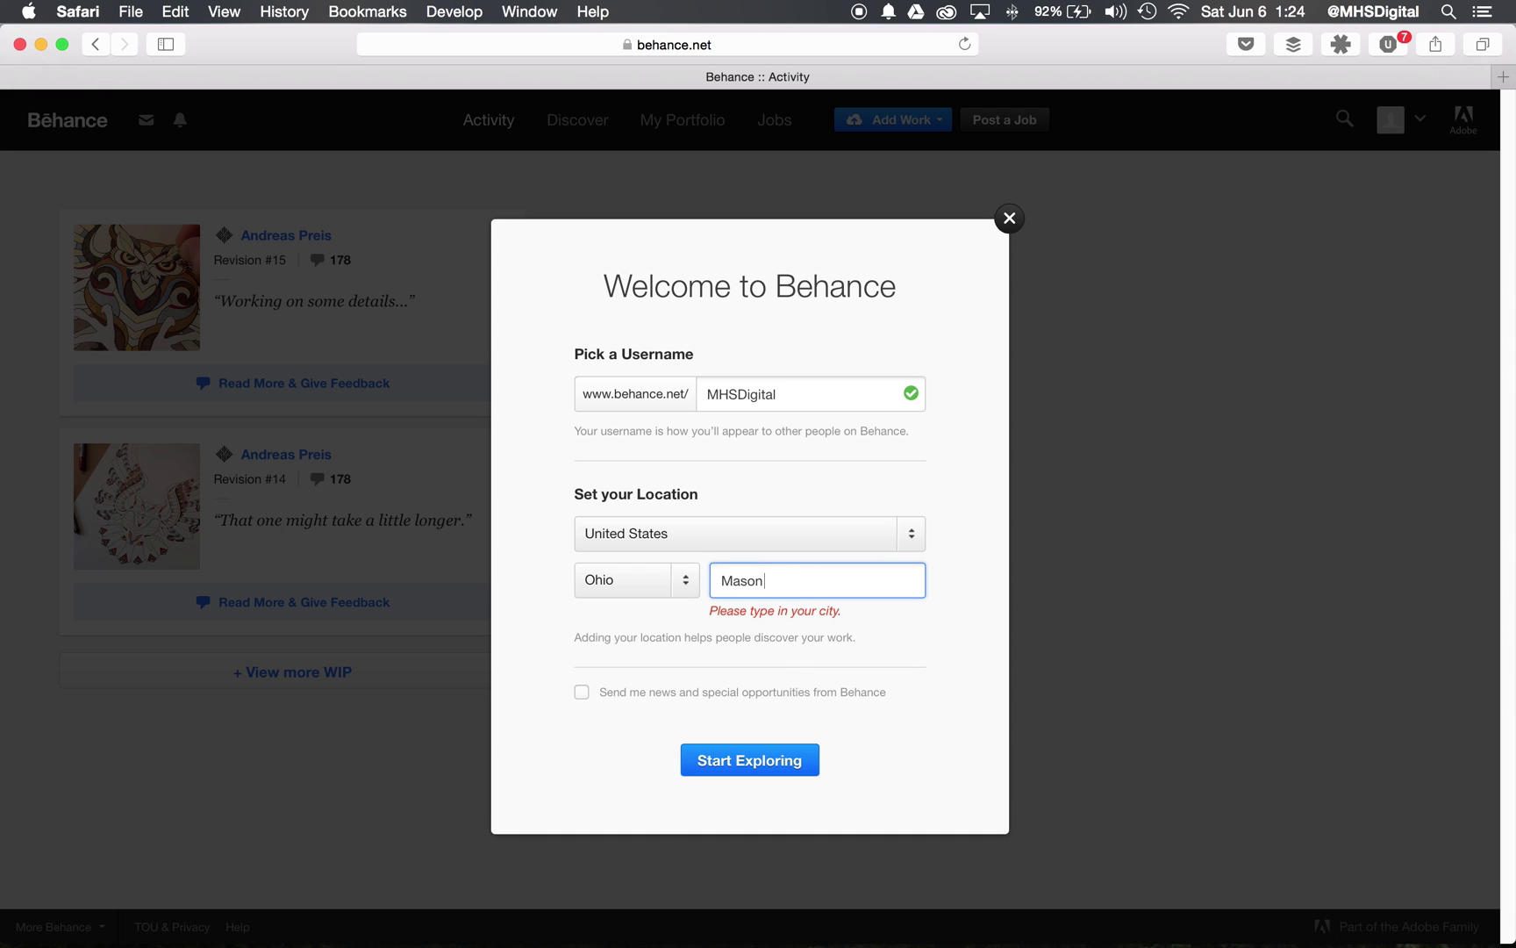
click(759, 762)
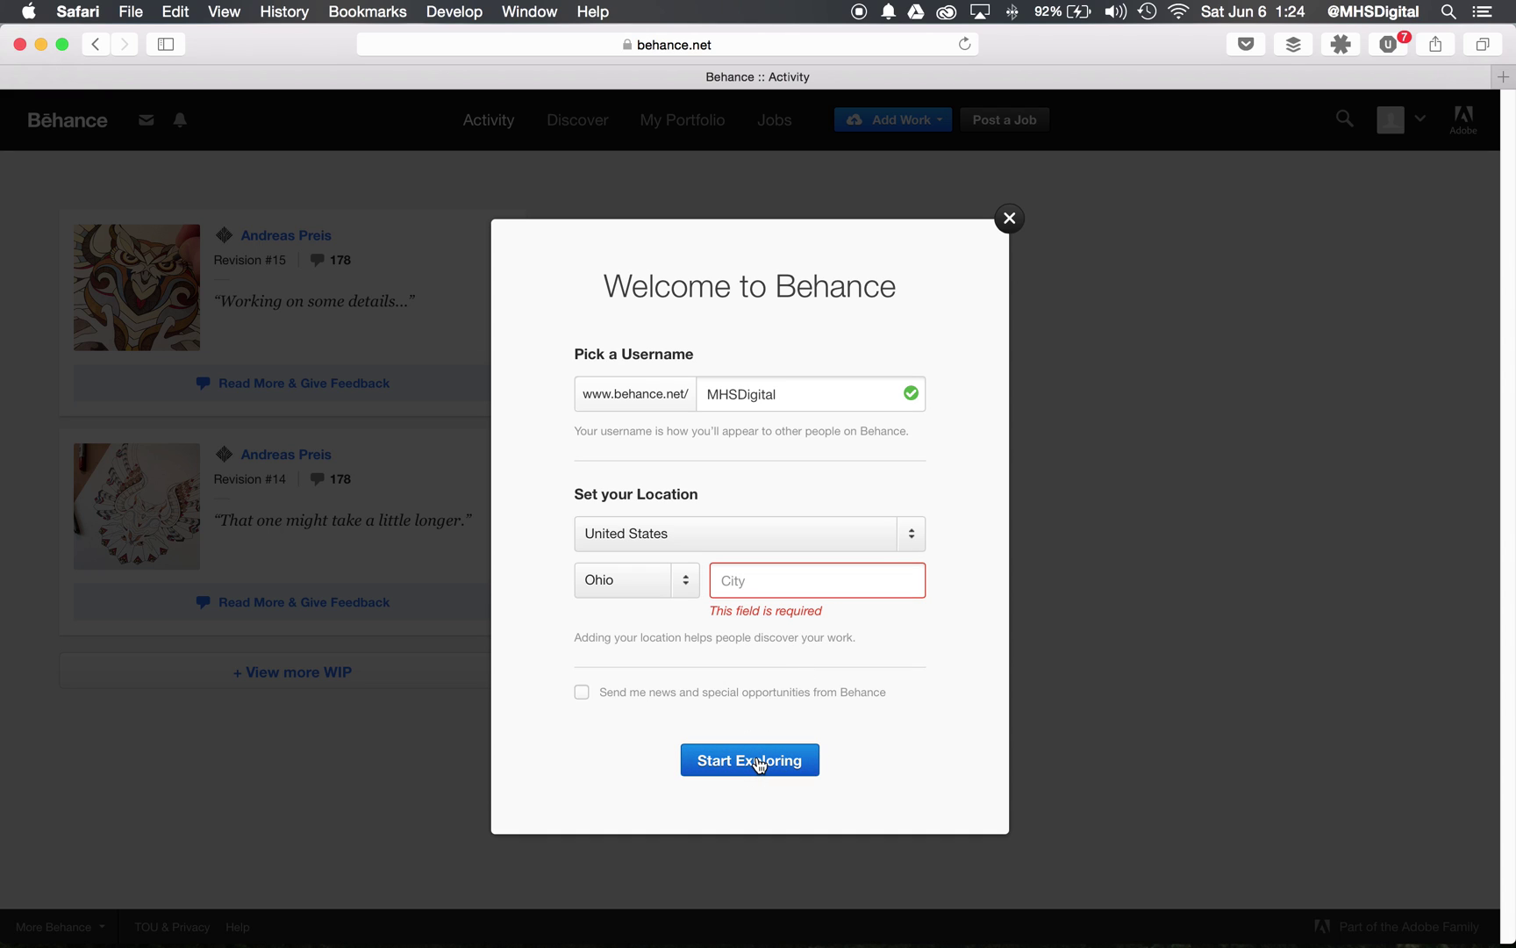
click(751, 583)
text(C)
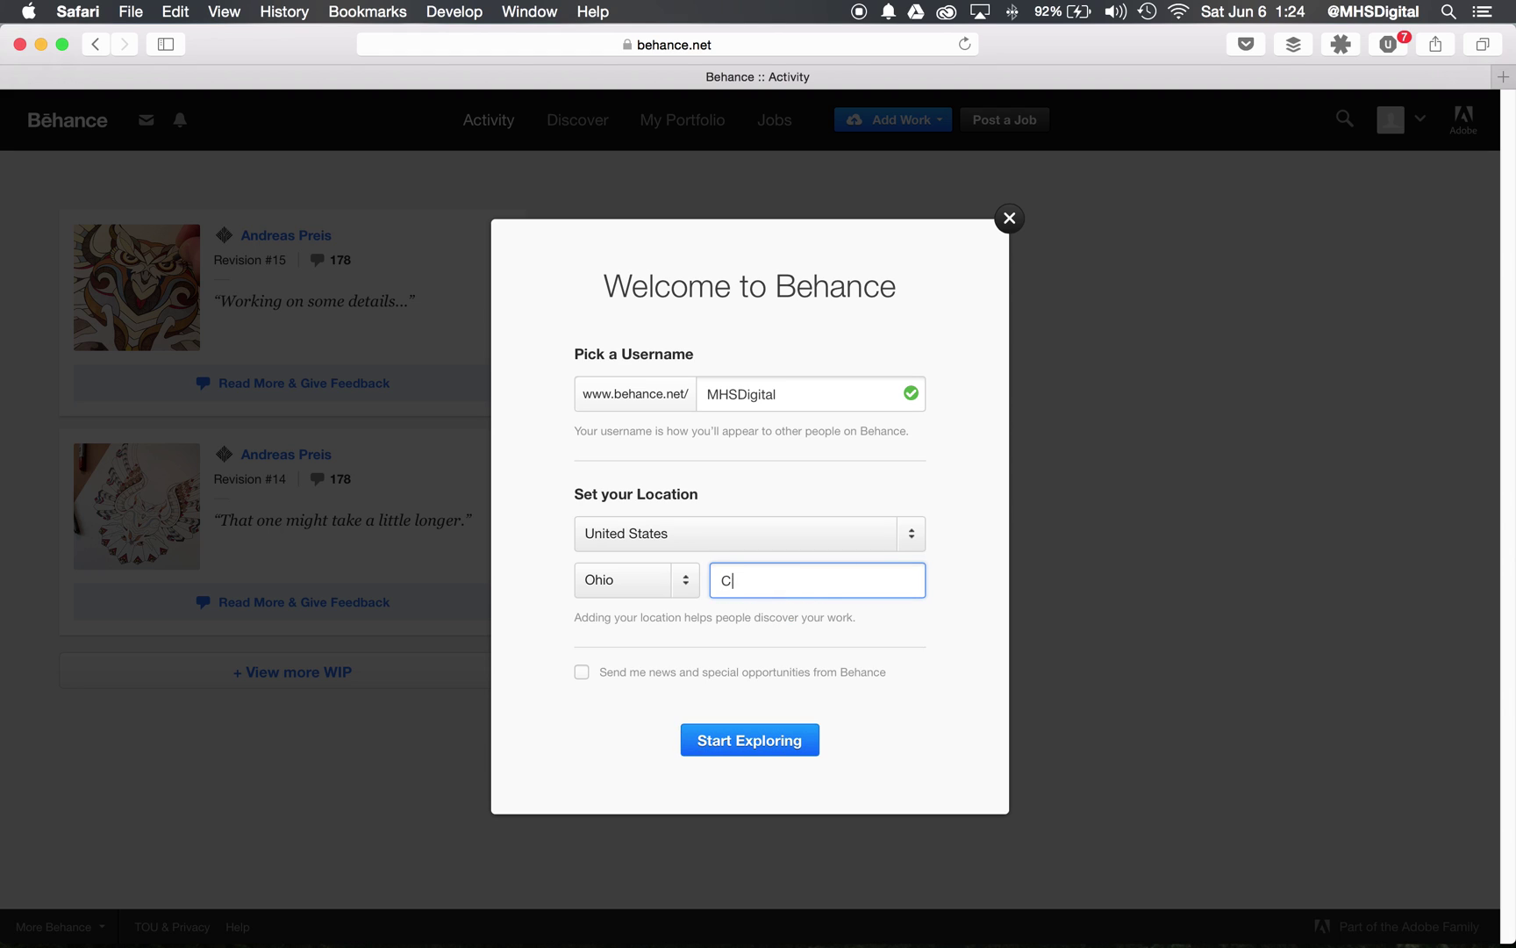
text(incinnati)
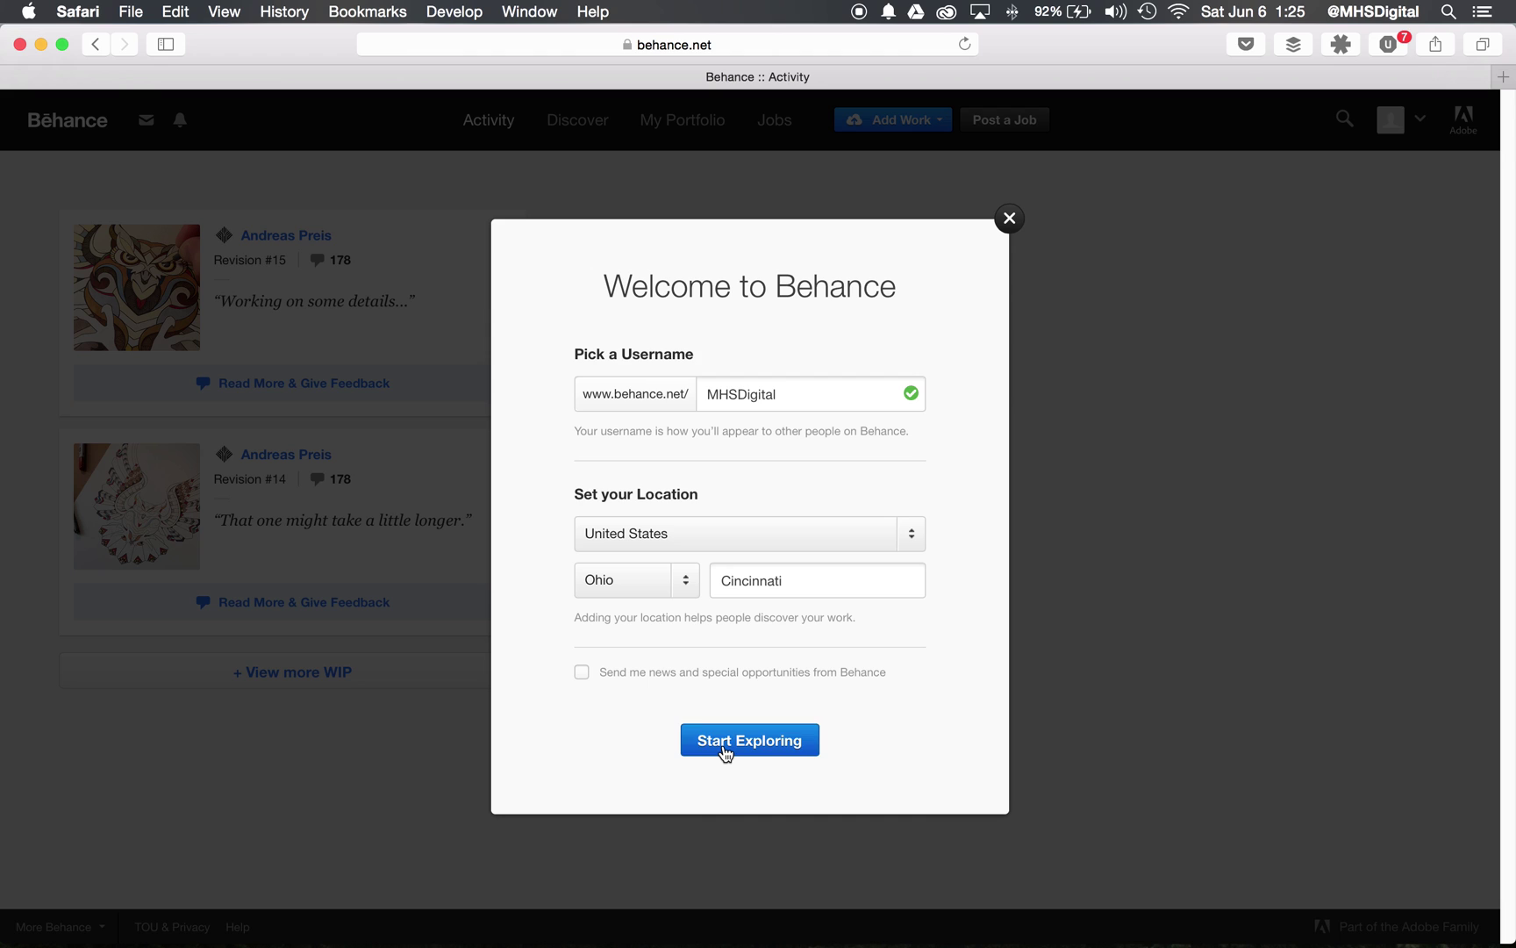
click(722, 749)
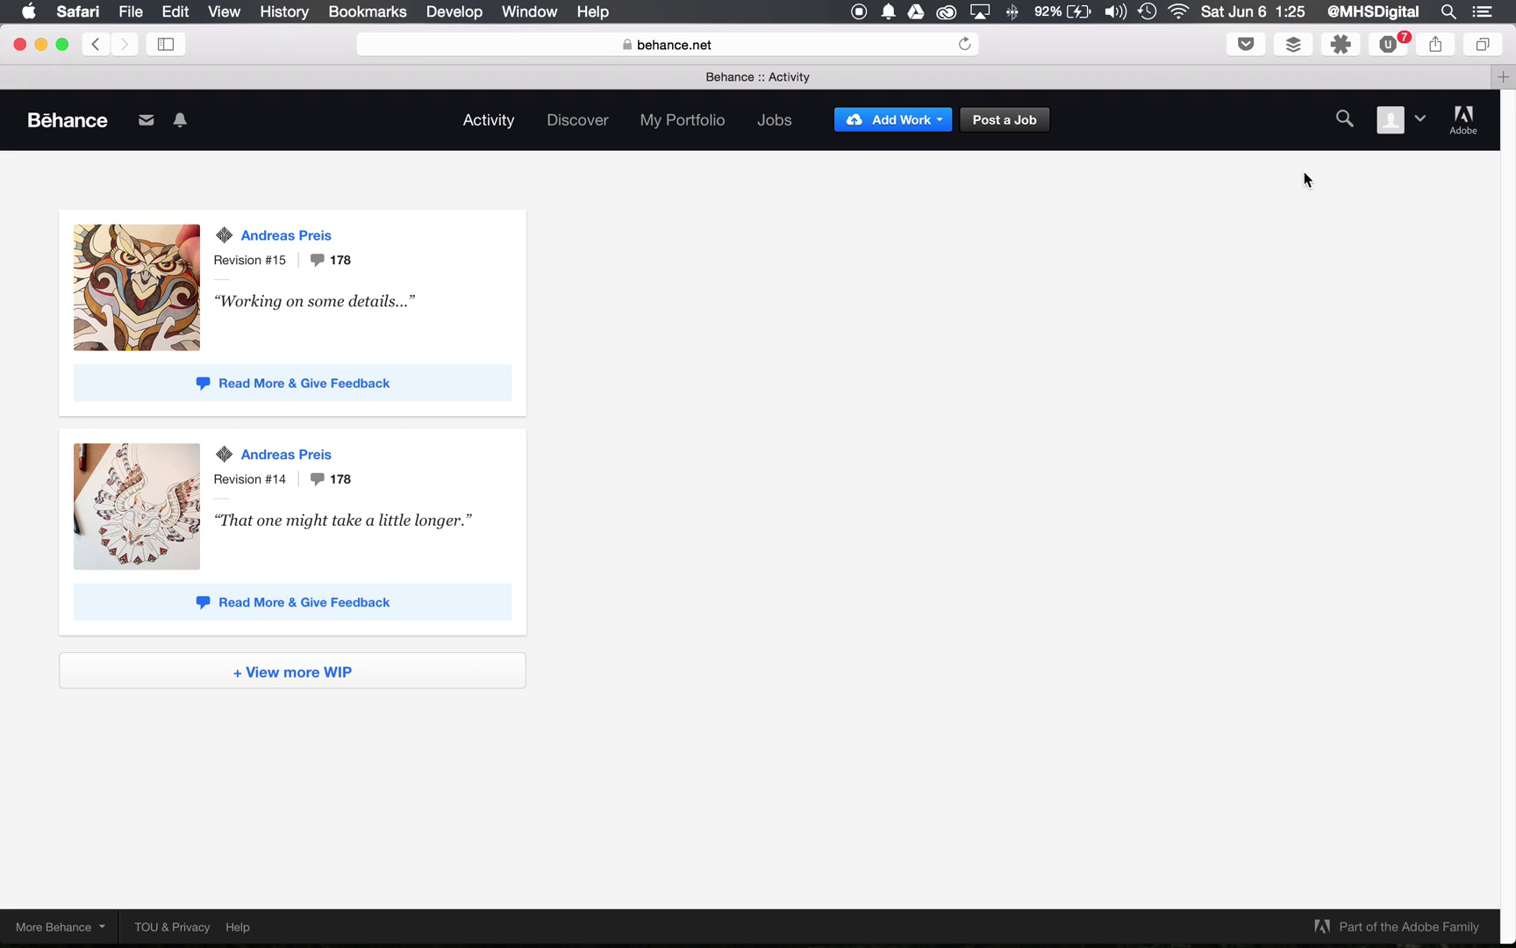
mouse_move(1404, 120)
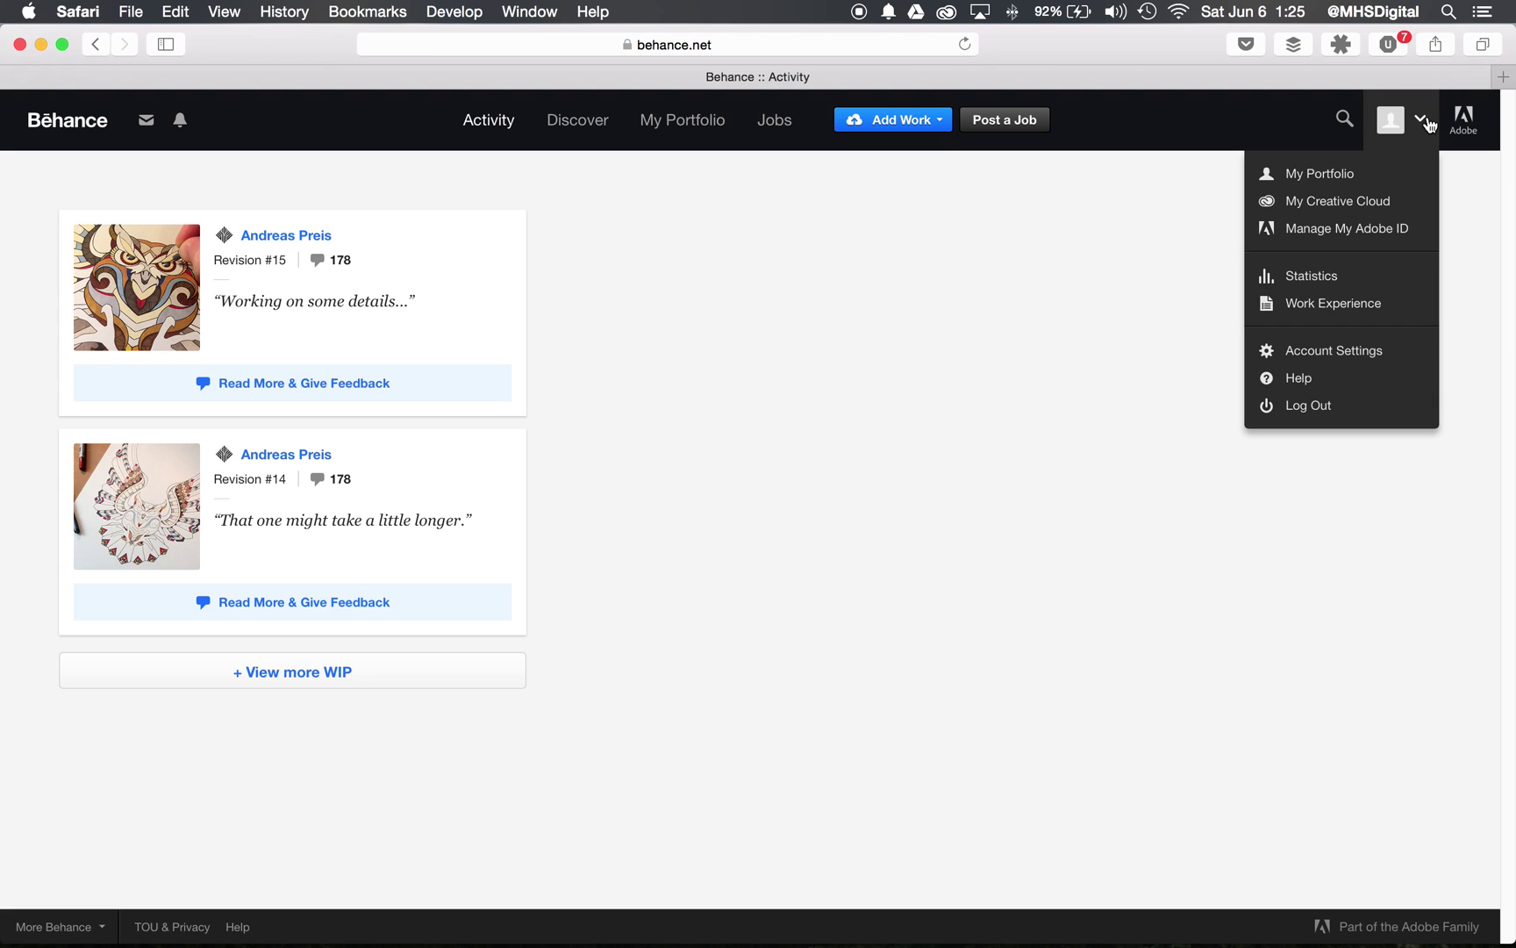
Step: Open Account Settings from the profile dropdown menu
click(1338, 350)
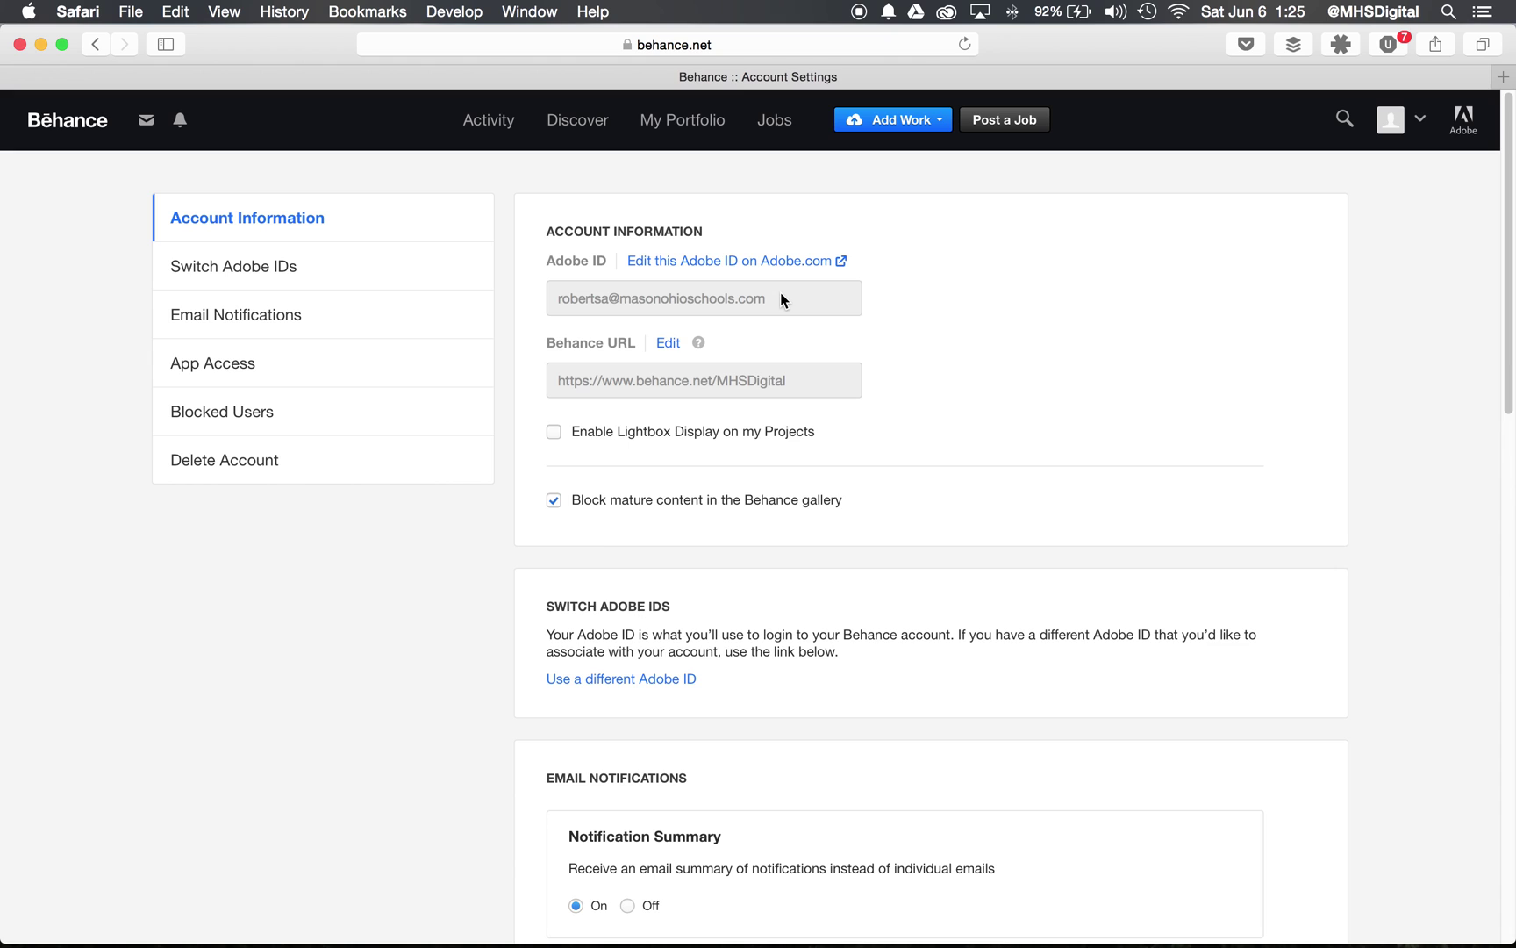
scroll(409, 654, down, 5)
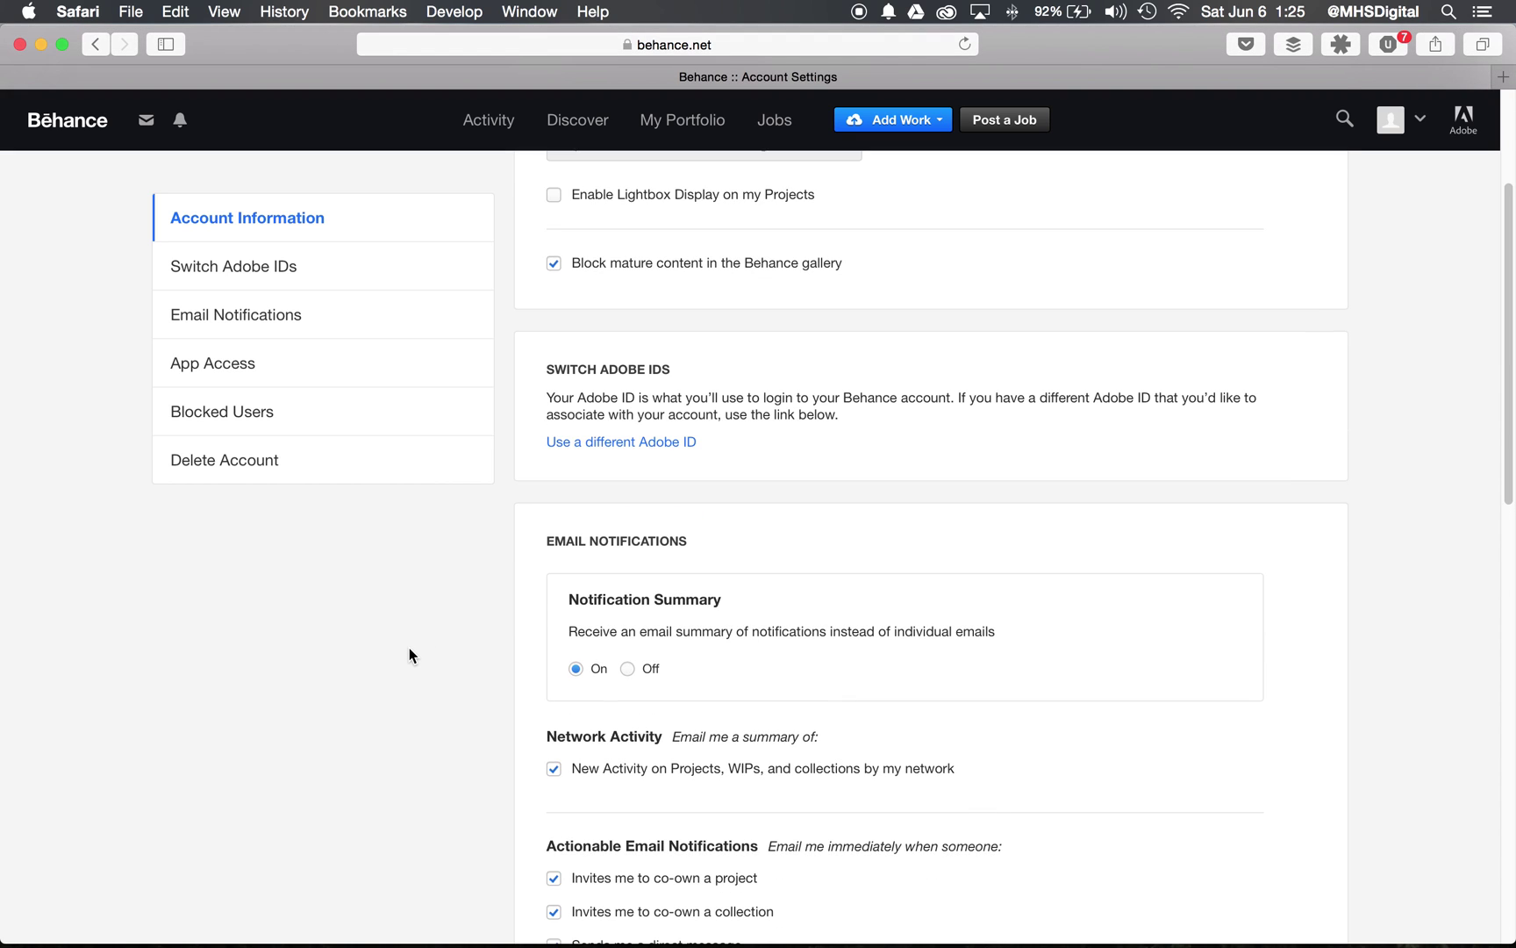
scroll(409, 650, up, 5)
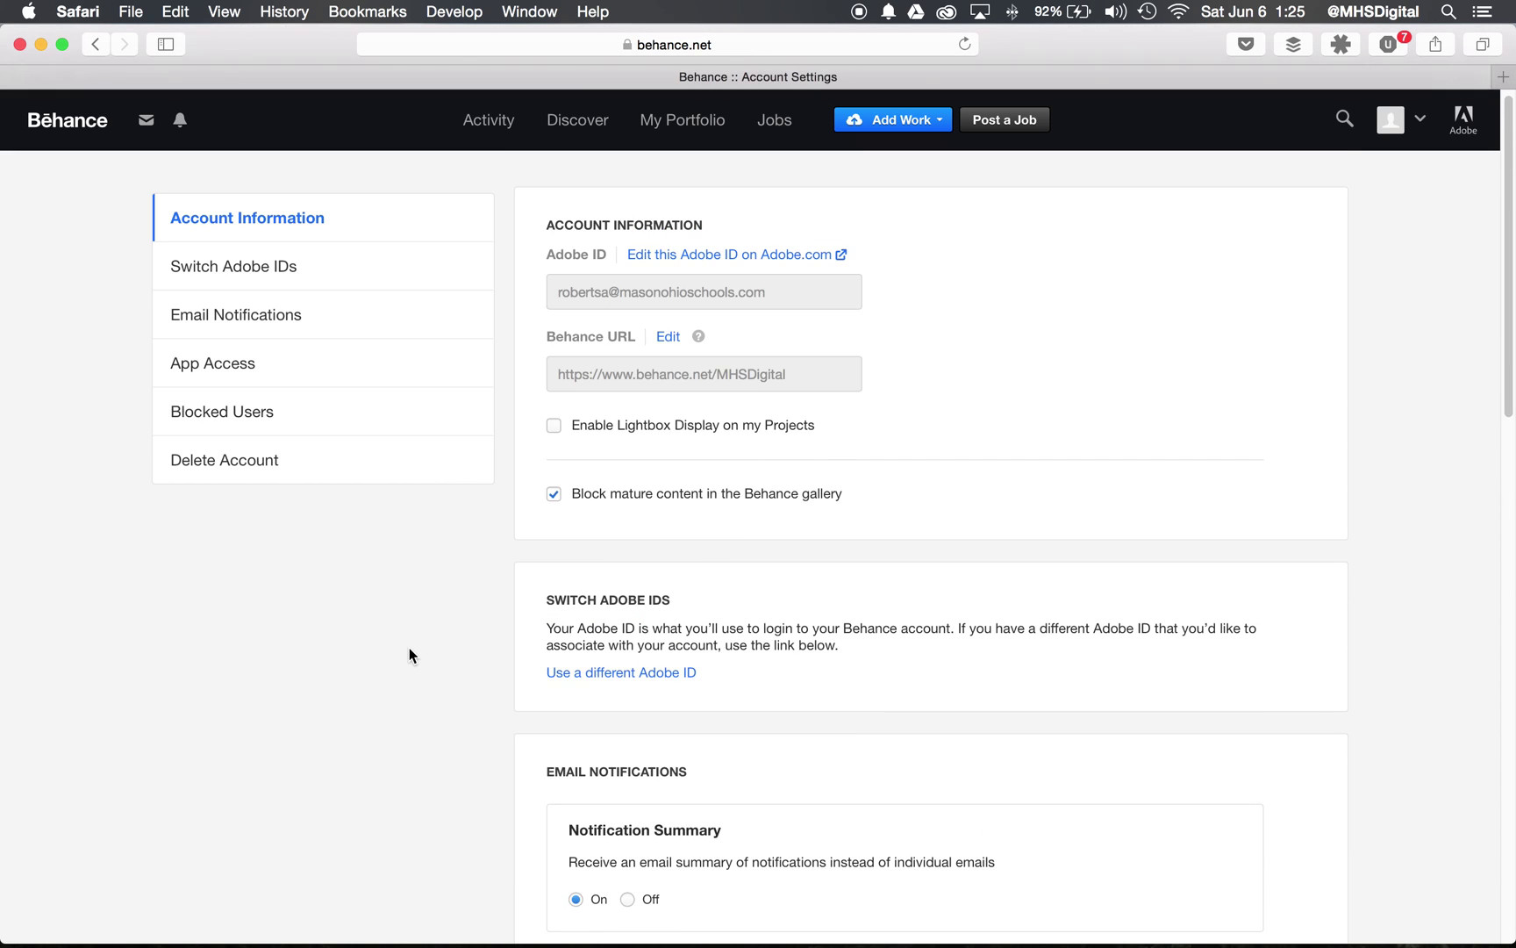